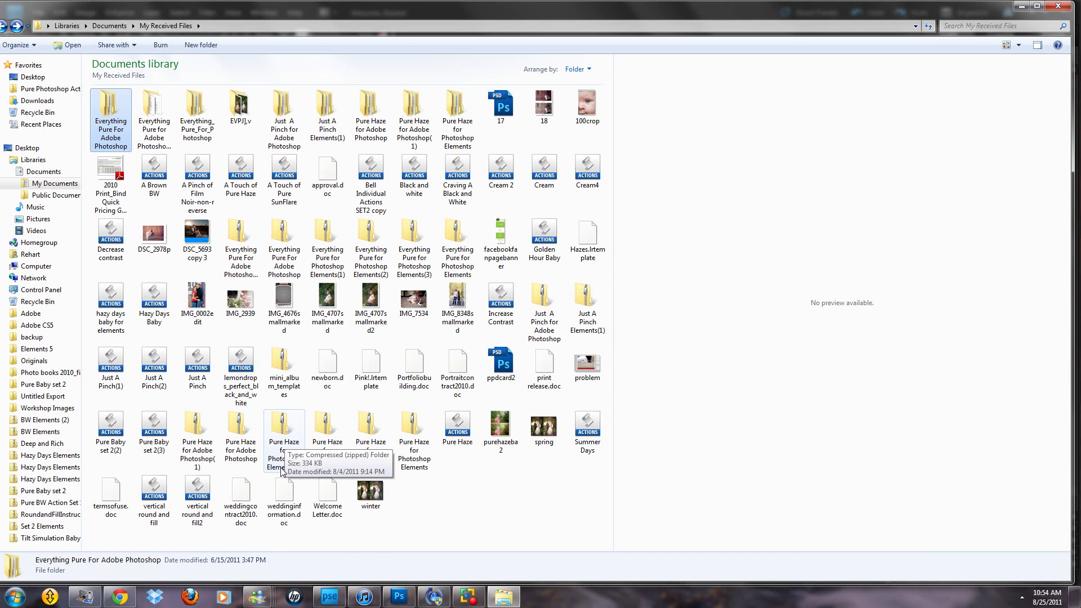
Step: Extract the zipped Pure Haze for Photoshop Elements(1) folder into its suggested folder in My Received Files
{"action": "right_click", "coordinate": [279, 438]}
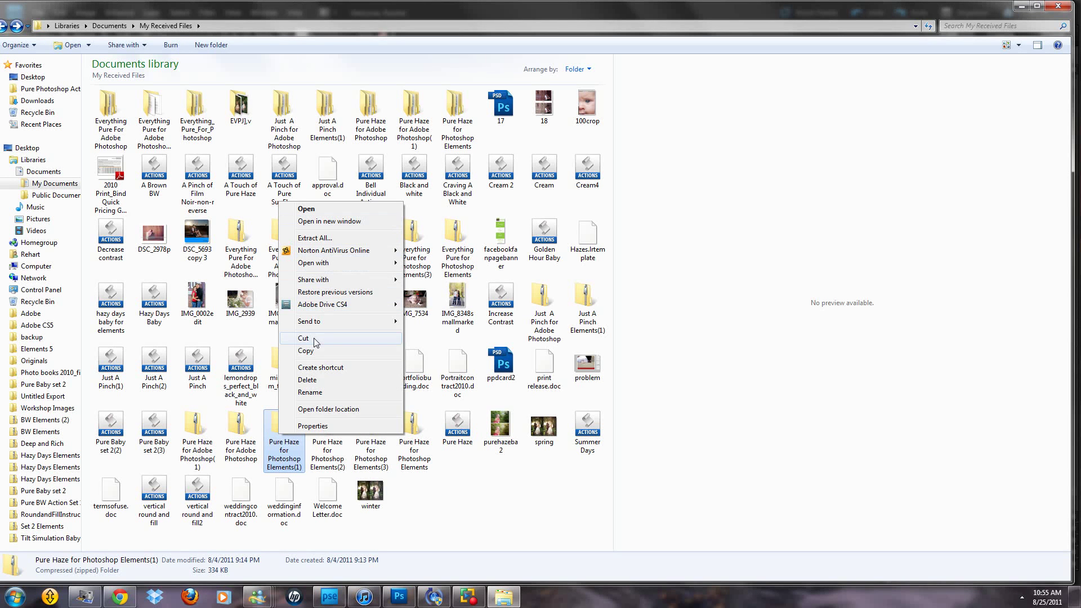
{"action": "left_click", "coordinate": [311, 238]}
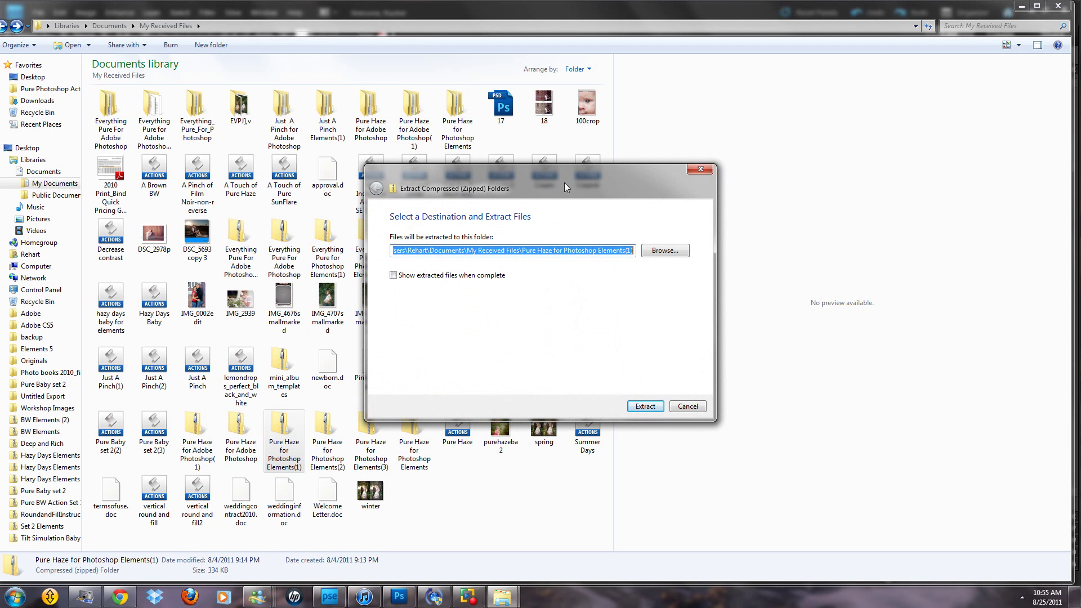
{"action": "left_click", "coordinate": [652, 405]}
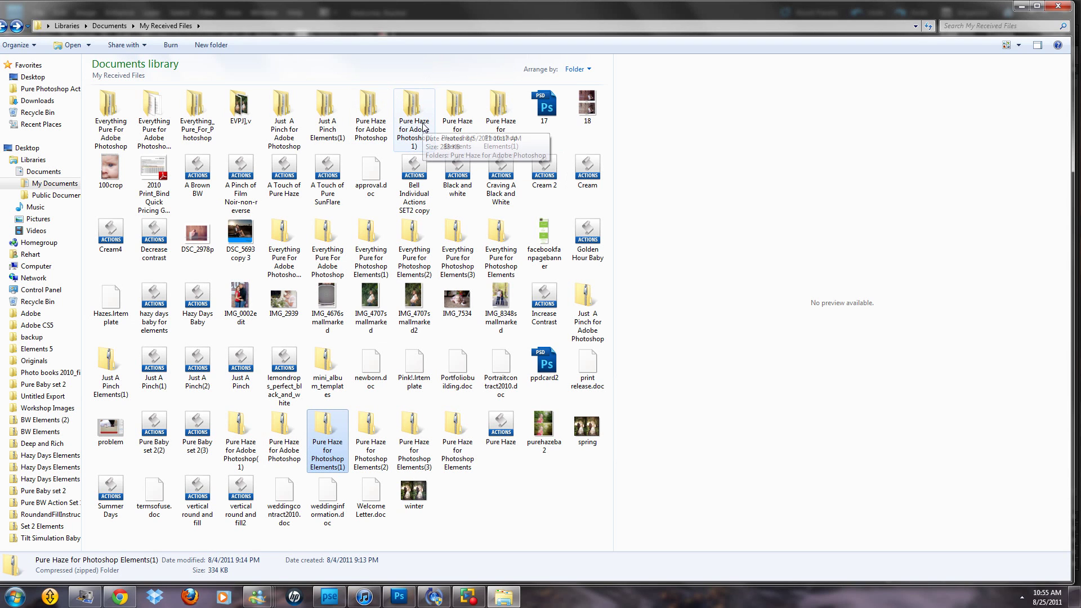
{"action": "double_click", "coordinate": [419, 119]}
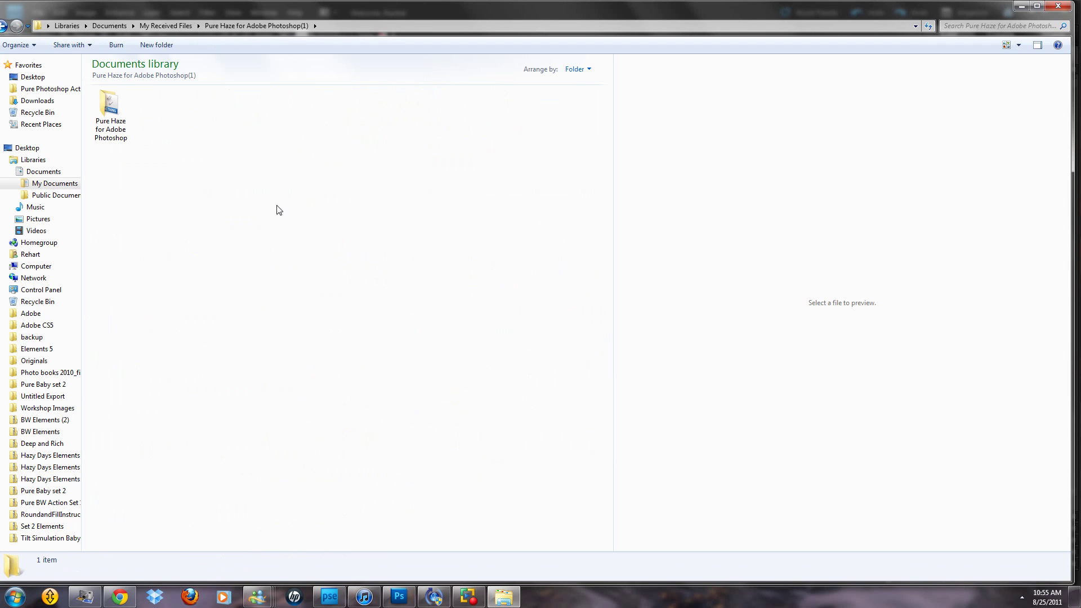
{"action": "double_click", "coordinate": [114, 125]}
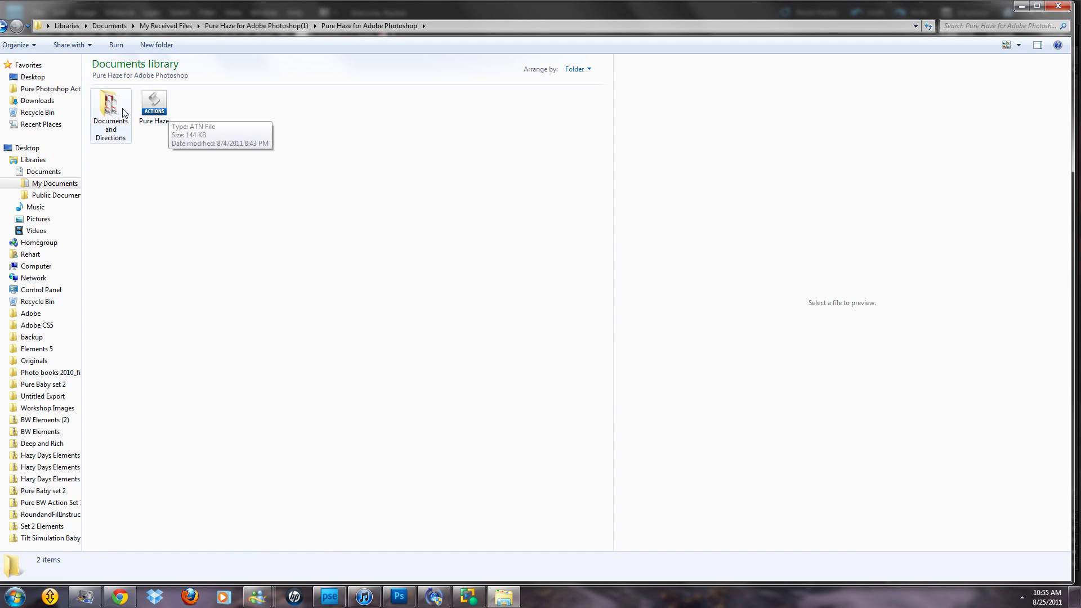
{"action": "left_click", "coordinate": [3, 26]}
{"action": "left_click", "coordinate": [2, 26]}
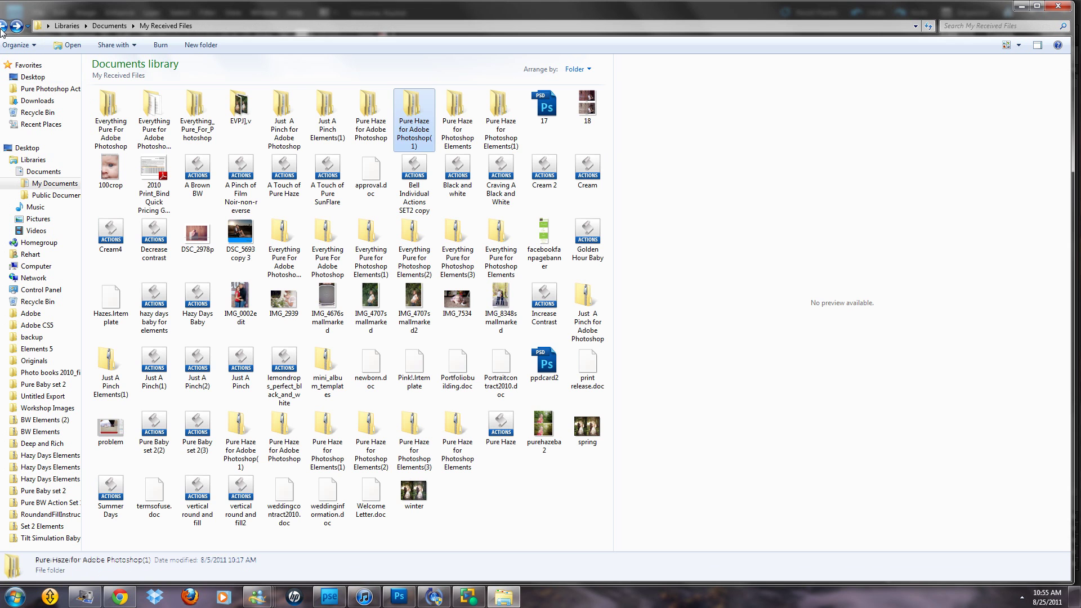
{"action": "double_click", "coordinate": [494, 123]}
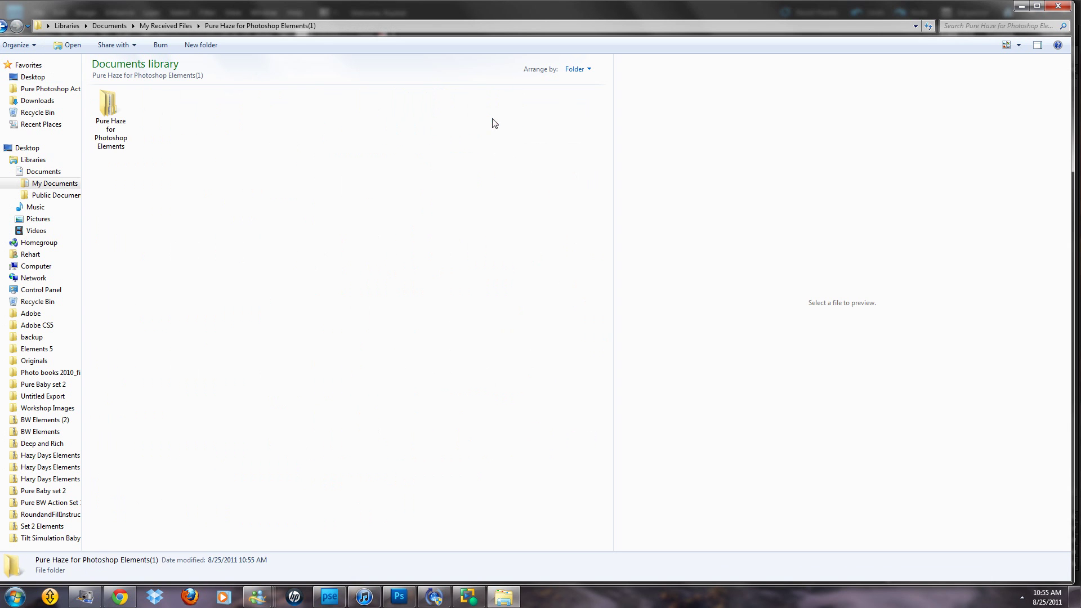
{"action": "double_click", "coordinate": [115, 107]}
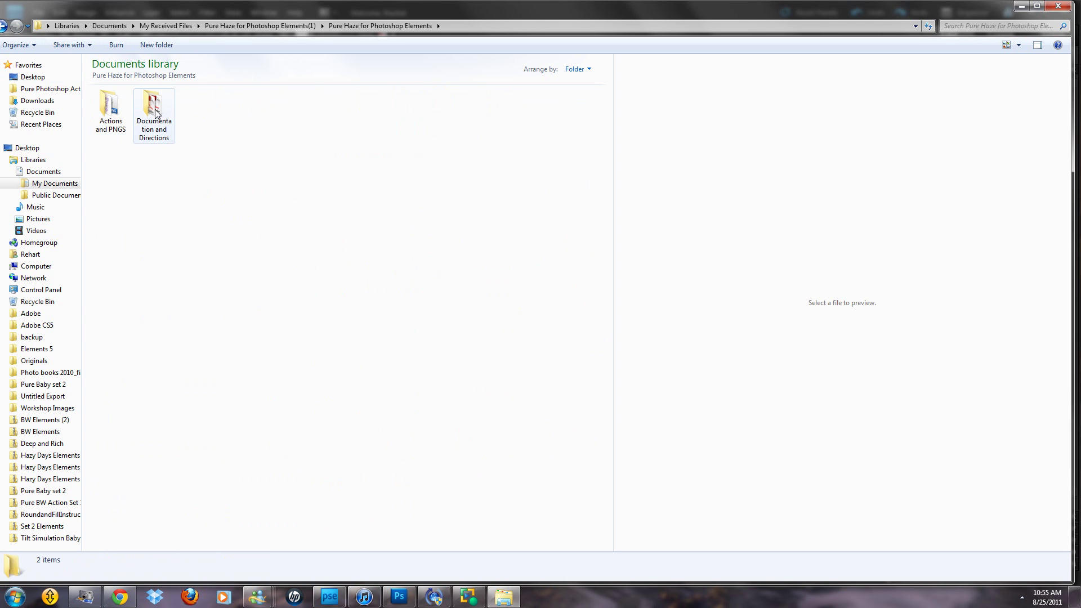
{"action": "double_click", "coordinate": [110, 107]}
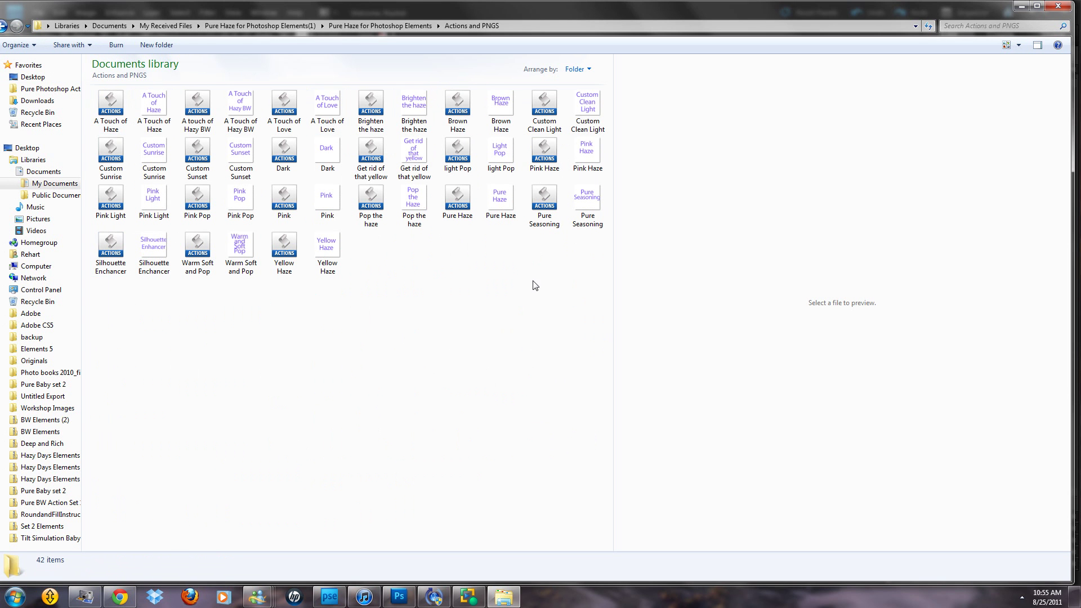
{"action": "left_click", "coordinate": [2, 26]}
{"action": "left_click", "coordinate": [2, 27]}
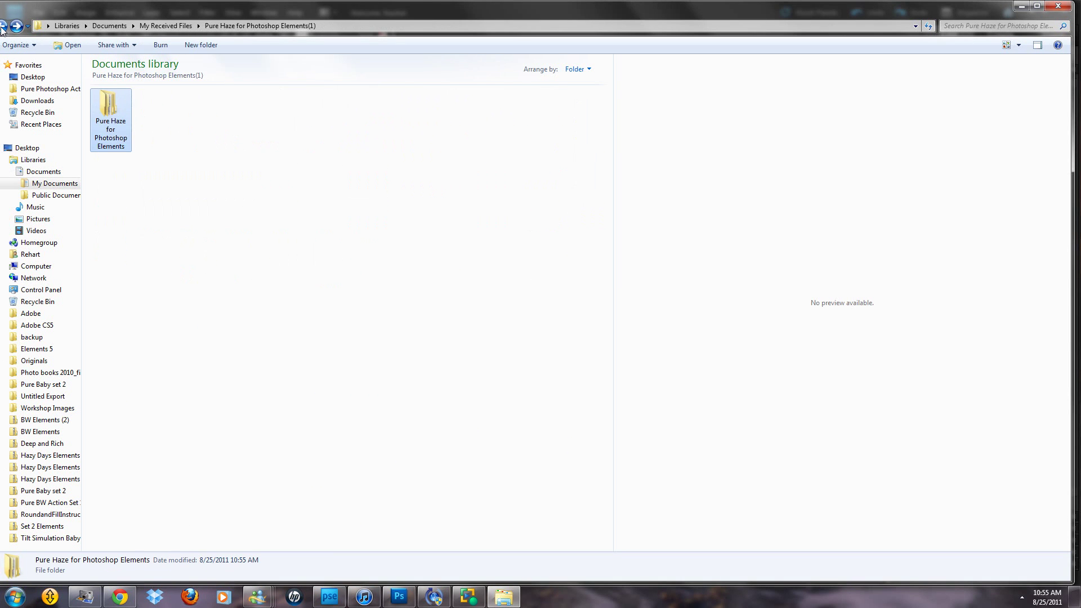
{"action": "left_click", "coordinate": [2, 27]}
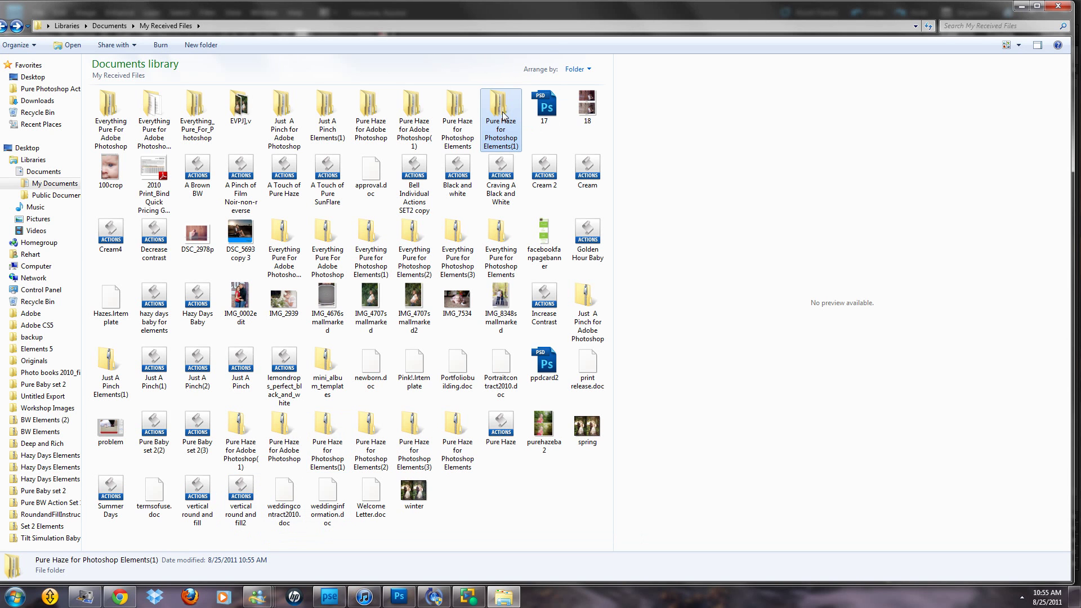
{"action": "mouse_move", "coordinate": [503, 116]}
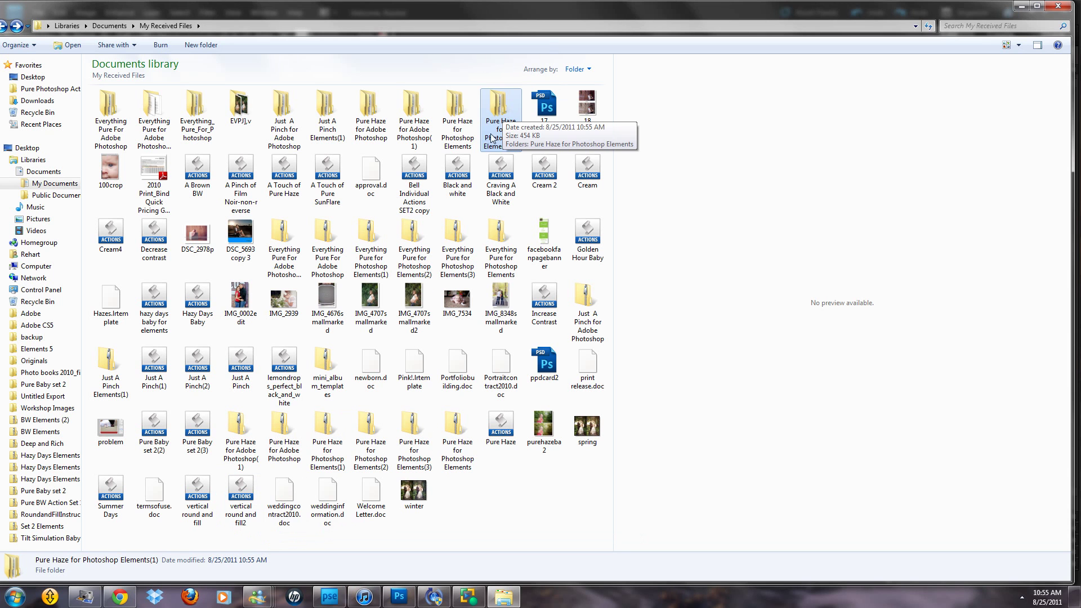
Step: Close Photoshop Elements from the taskbar and bring up Folder Options via a 'folder option' Start search
{"action": "right_click", "coordinate": [331, 598]}
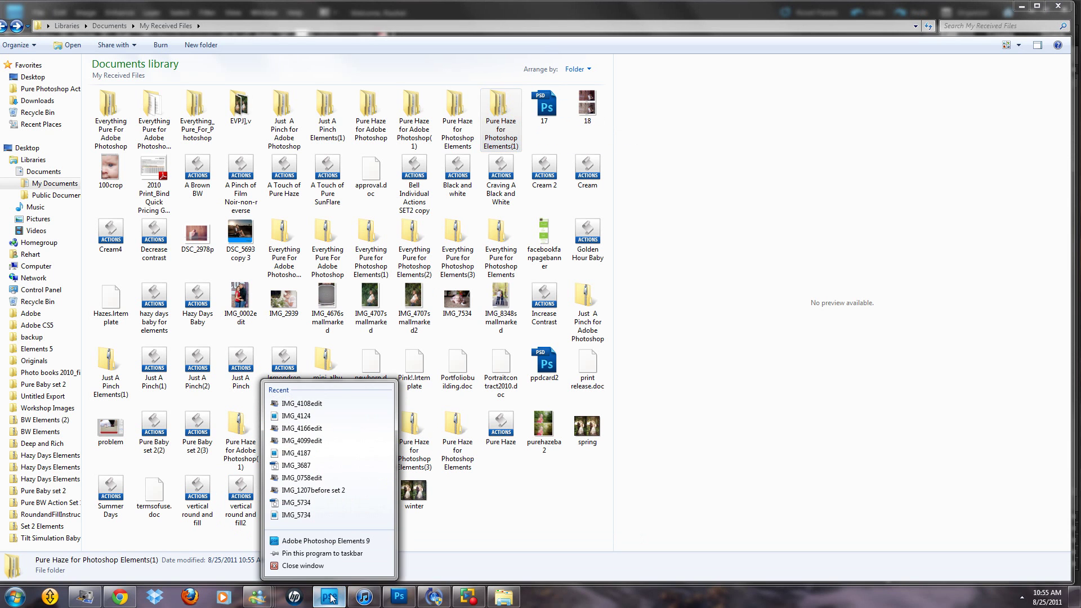
{"action": "left_click", "coordinate": [320, 566]}
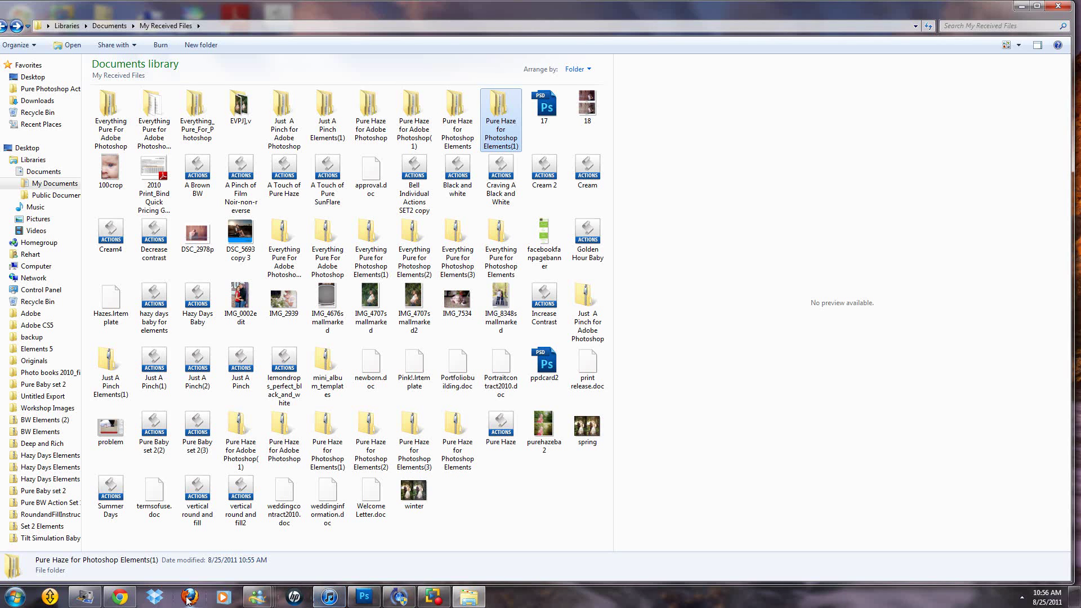
{"action": "left_click", "coordinate": [16, 597]}
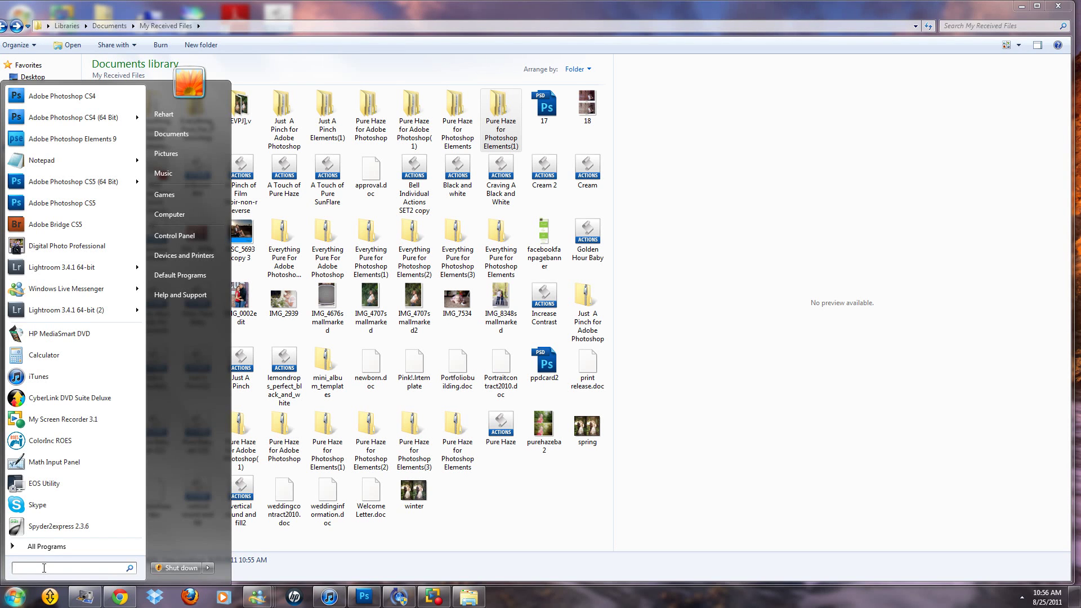
{"action": "type", "text": "fol"}
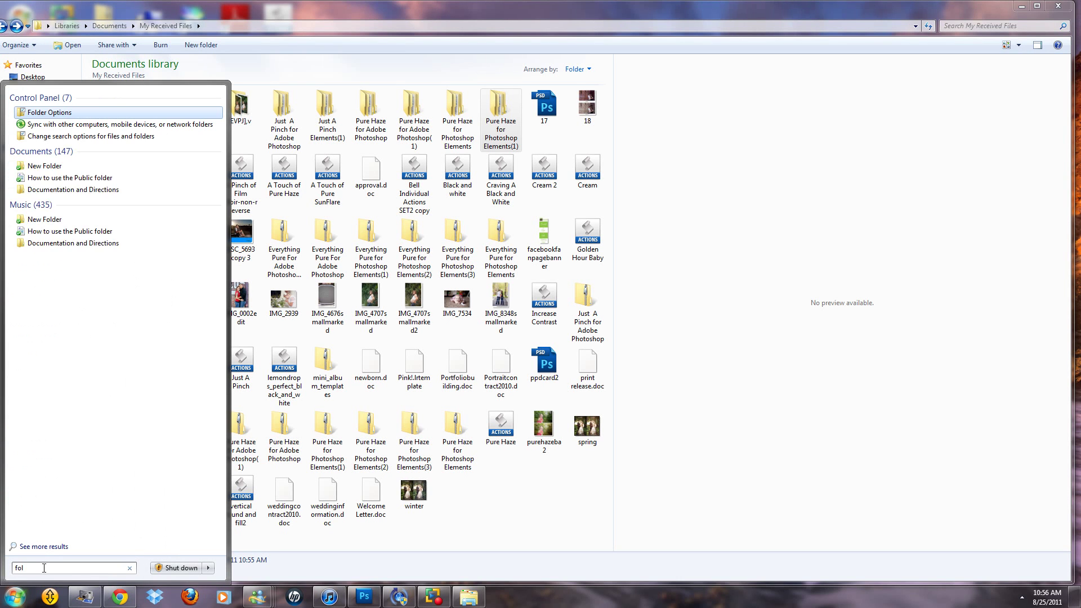
{"action": "type", "text": "der options"}
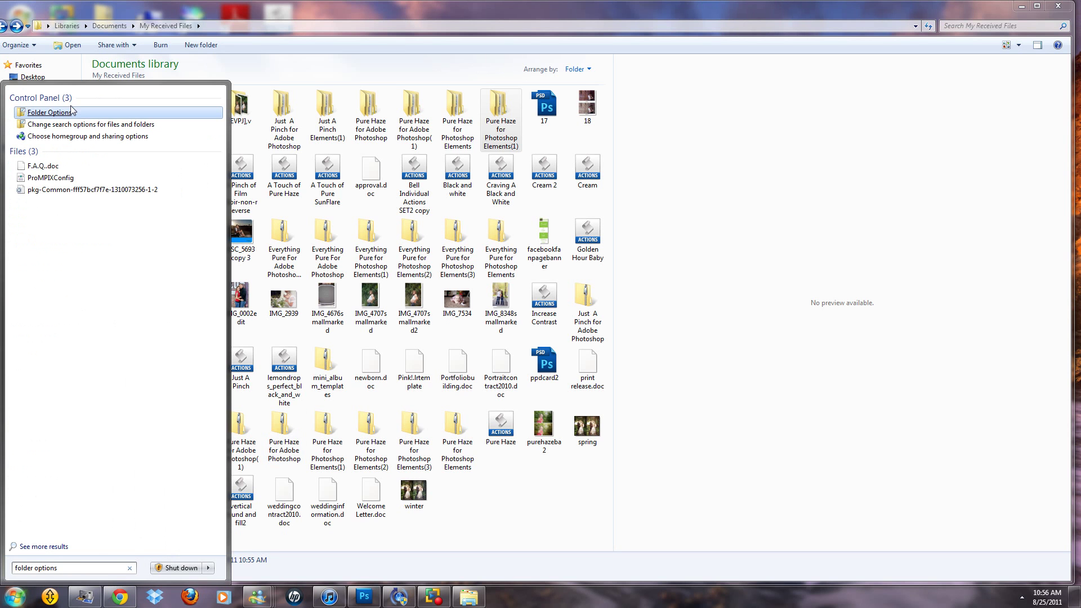
{"action": "left_click", "coordinate": [49, 112]}
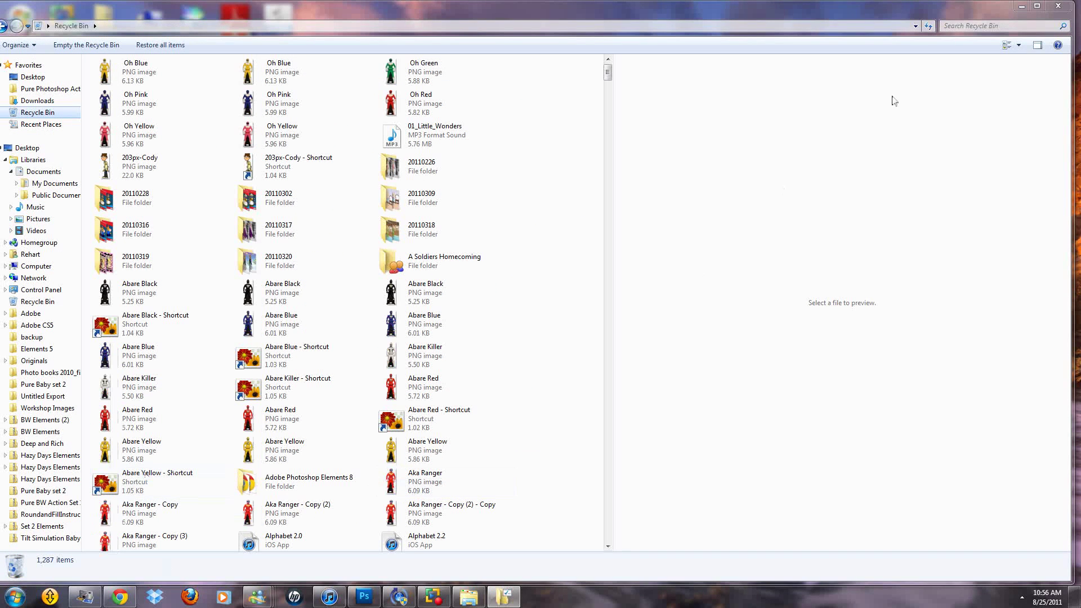
Step: Close the Recycle Bin and apply Folder Options with hidden files, folders and drives shown
{"action": "left_click", "coordinate": [1057, 6]}
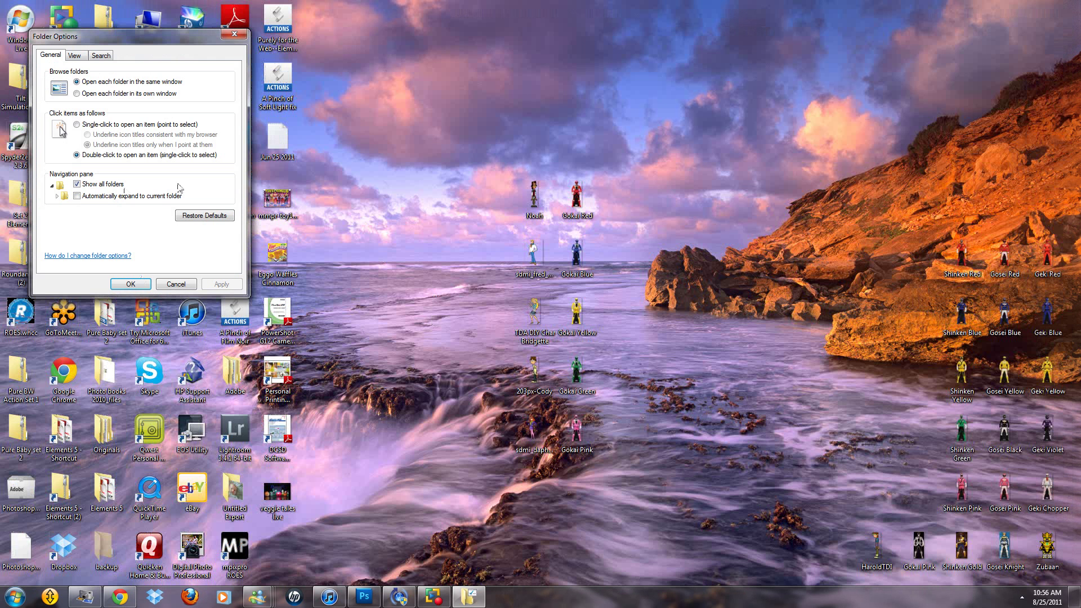
{"action": "left_click_drag", "start_coordinate": [130, 43], "coordinate": [747, 75]}
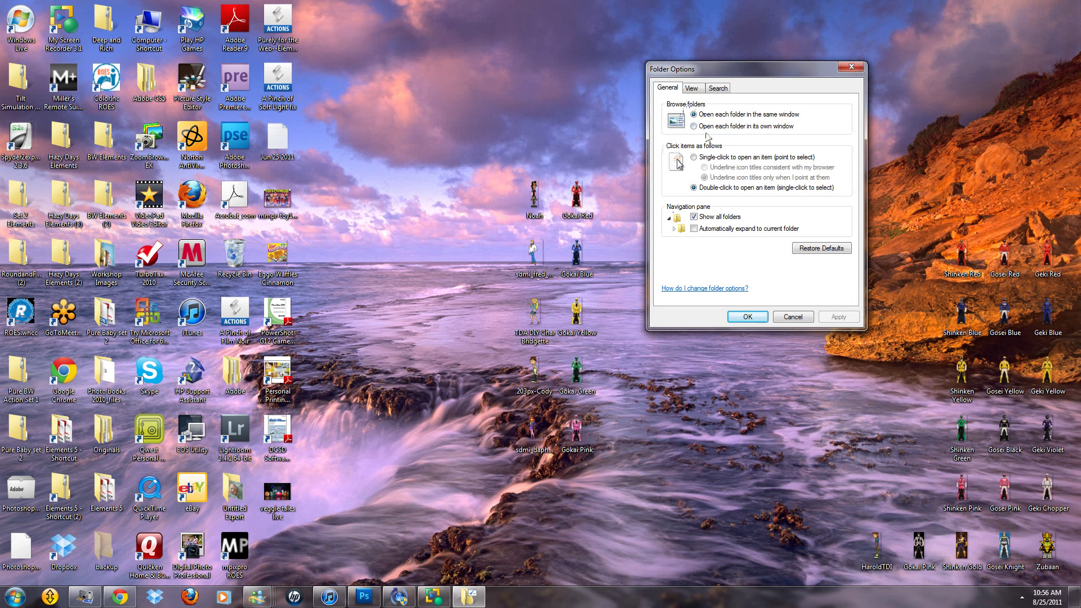
{"action": "left_click", "coordinate": [693, 90]}
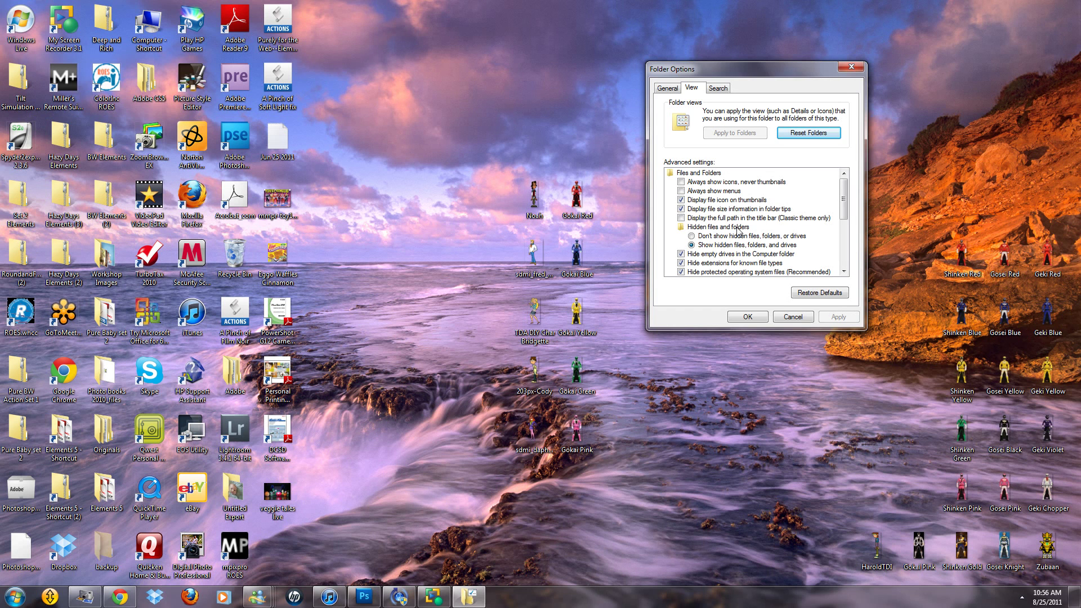
{"action": "left_click", "coordinate": [15, 597]}
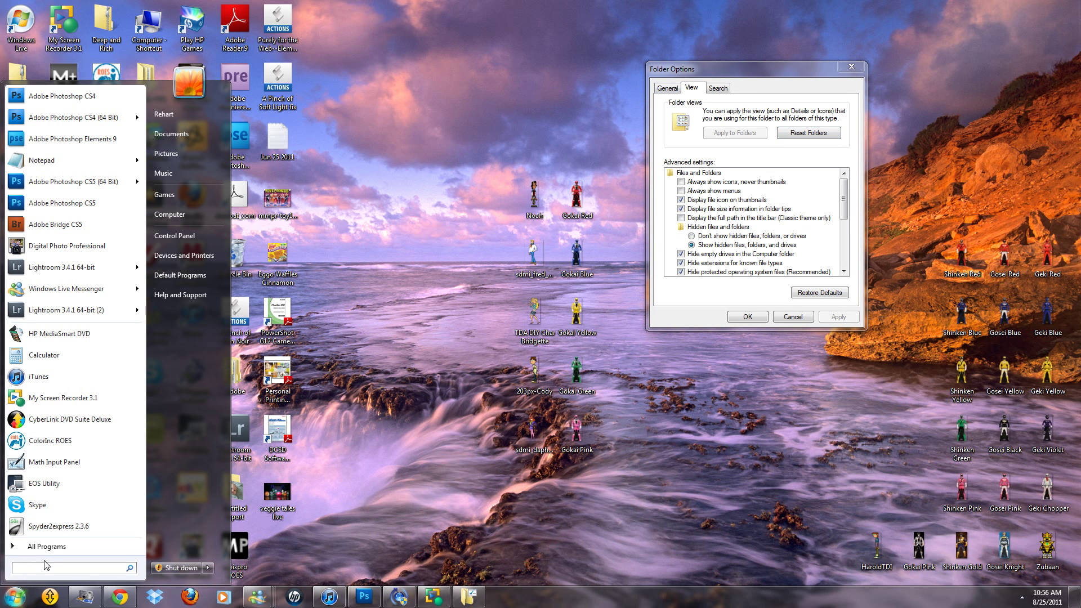
{"action": "left_click", "coordinate": [765, 79]}
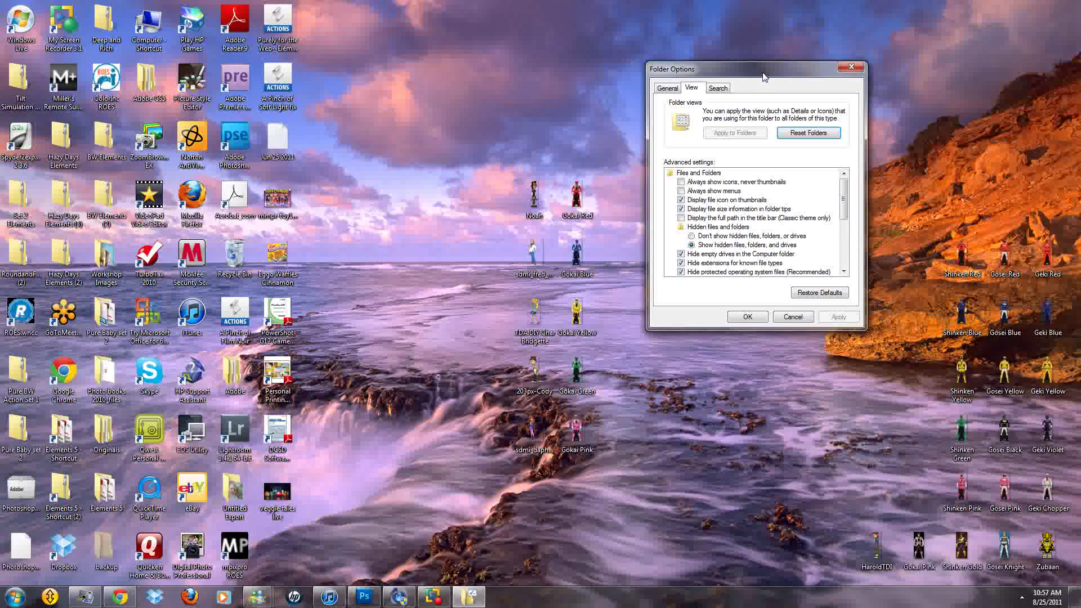
{"action": "left_click", "coordinate": [741, 319]}
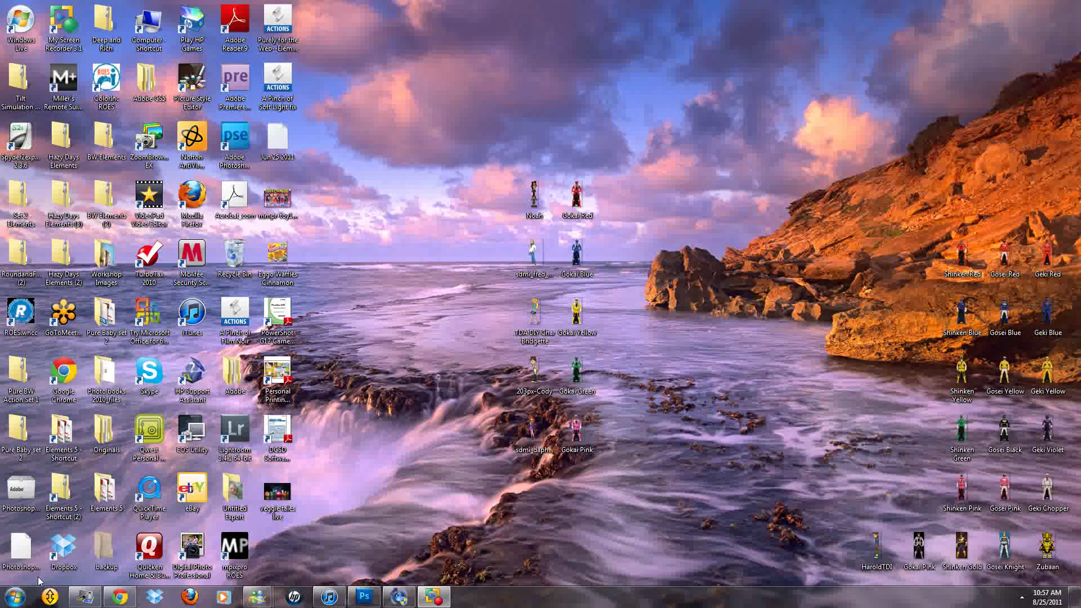
Step: Open the HP (C:) drive from Computer to list its 13 items, including ProgramData
{"action": "left_click", "coordinate": [14, 597]}
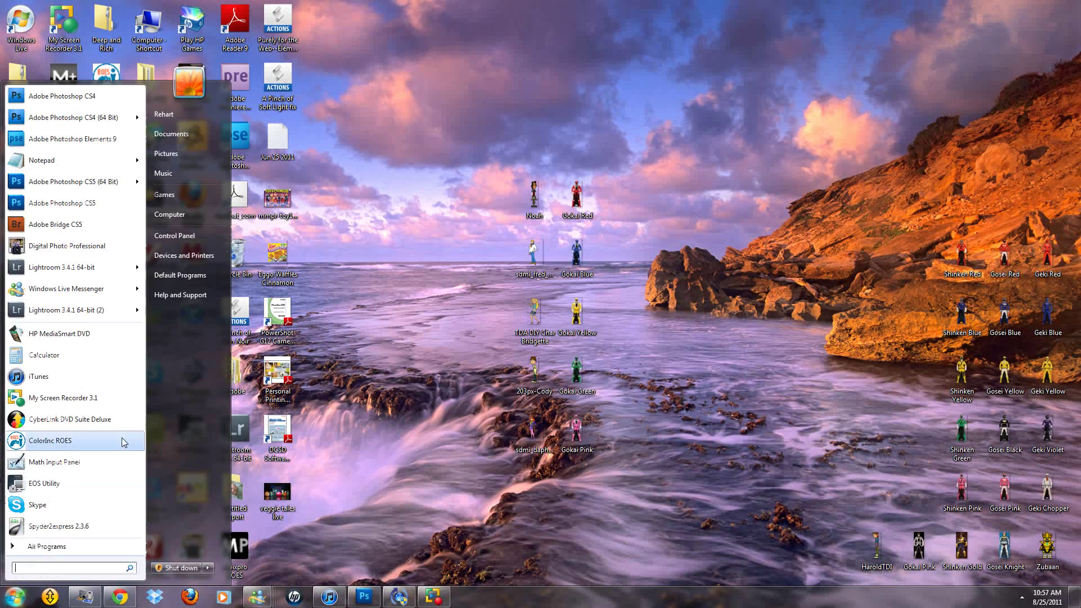
{"action": "left_click", "coordinate": [177, 224]}
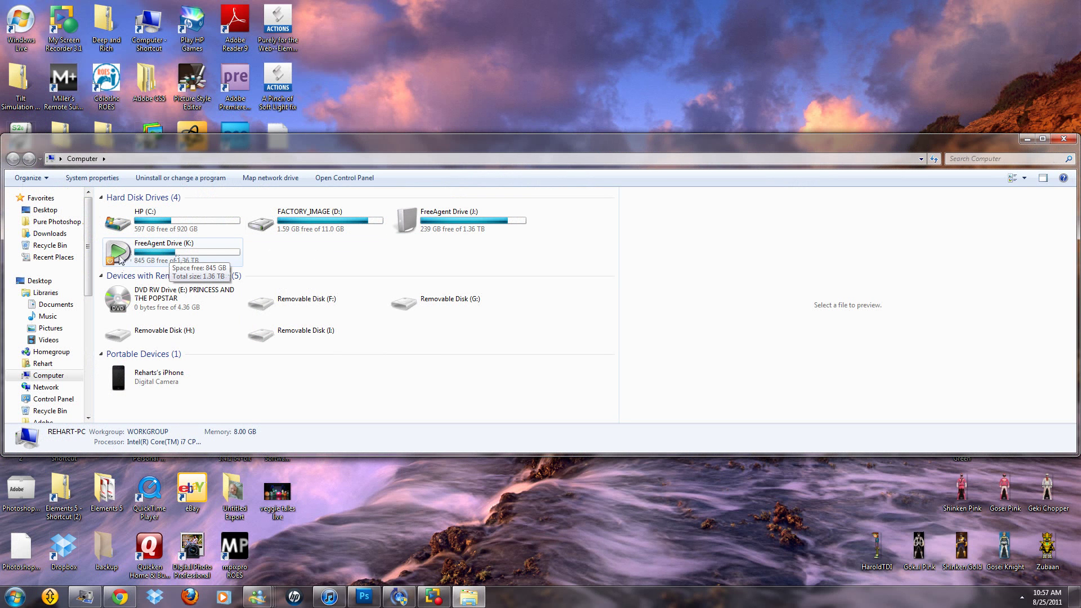
{"action": "double_click", "coordinate": [154, 223]}
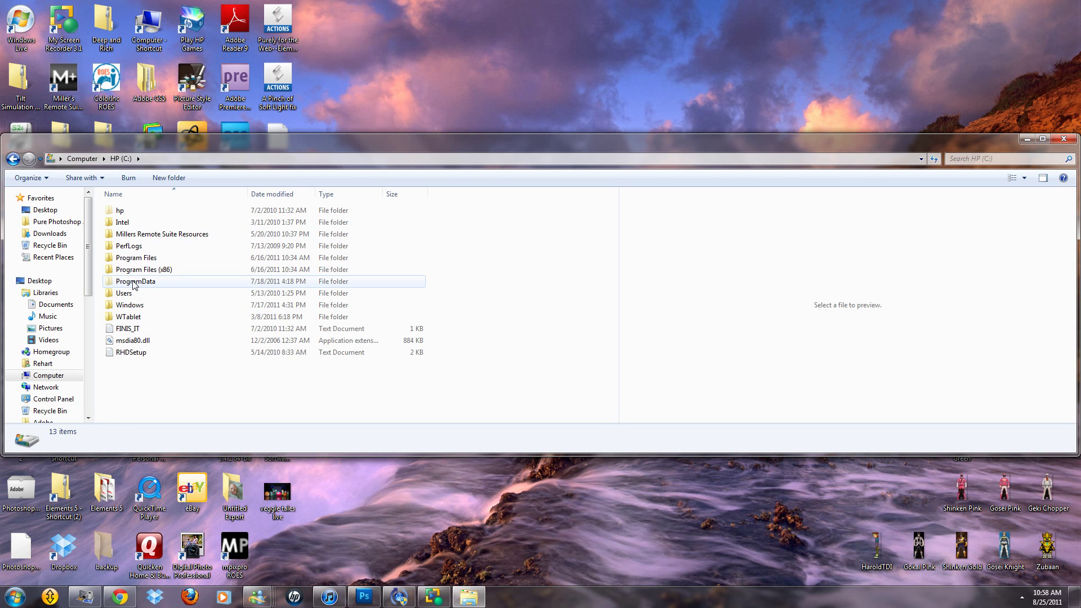
Step: Navigate ProgramData > Adobe > Photoshop Elements > 9.0 > Photo Creations > photo effects
{"action": "double_click", "coordinate": [134, 282]}
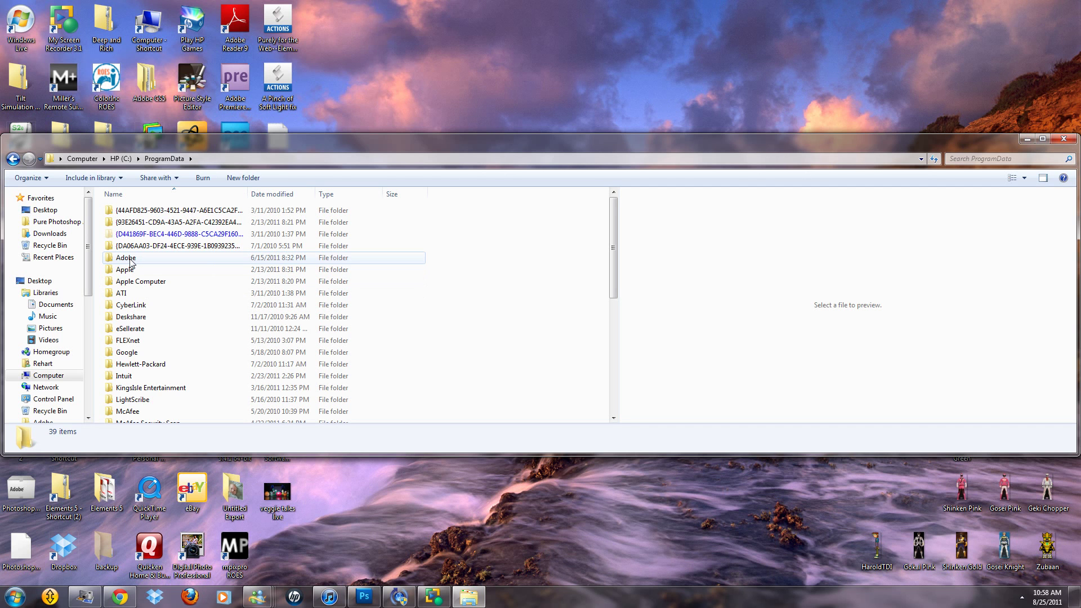
{"action": "left_click", "coordinate": [130, 260]}
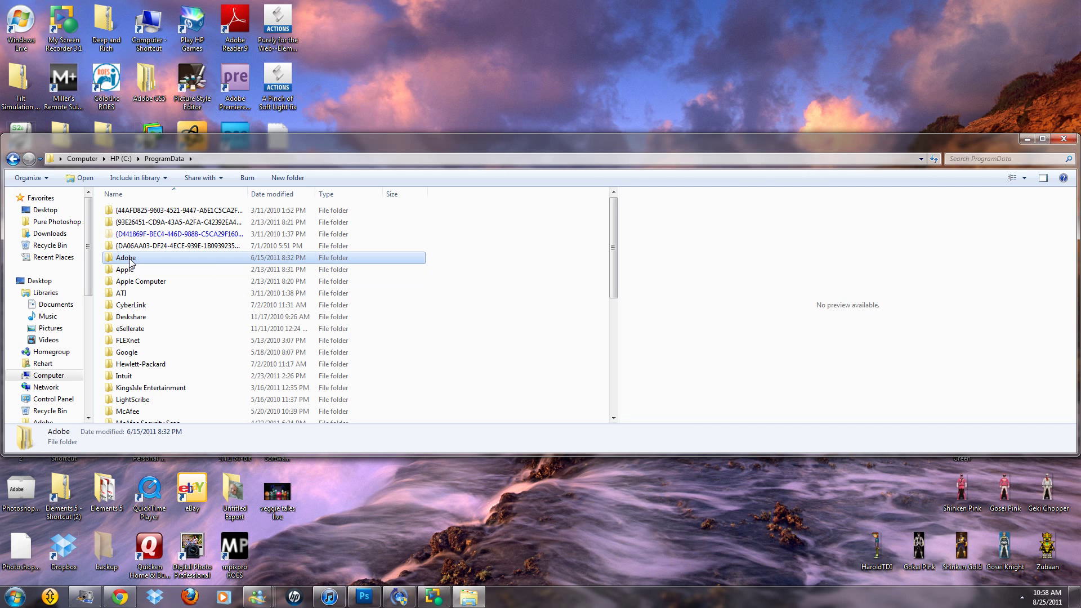
{"action": "double_click", "coordinate": [130, 261]}
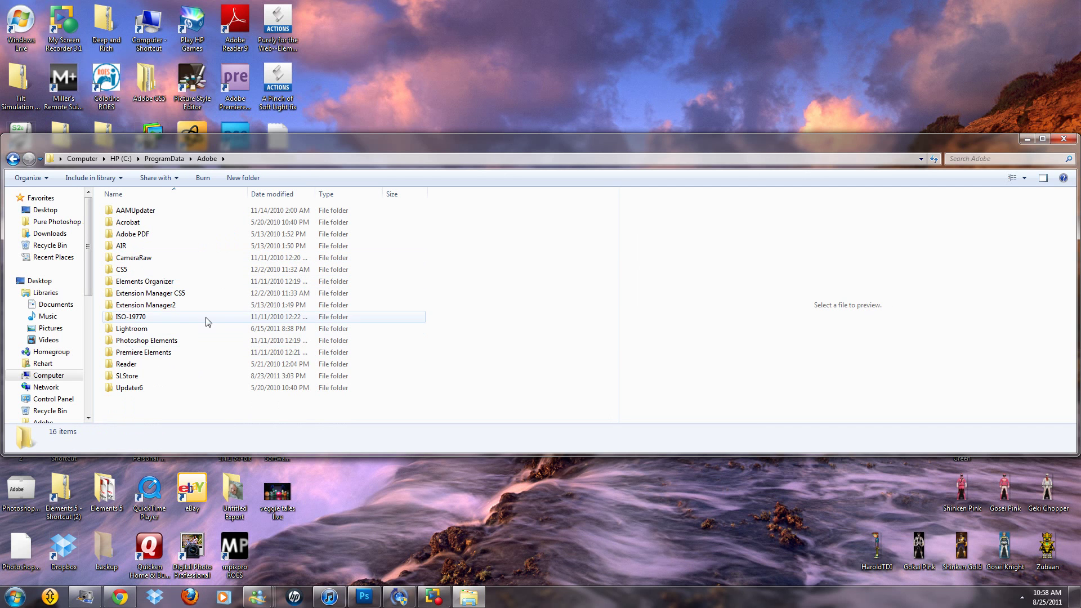
{"action": "double_click", "coordinate": [158, 347]}
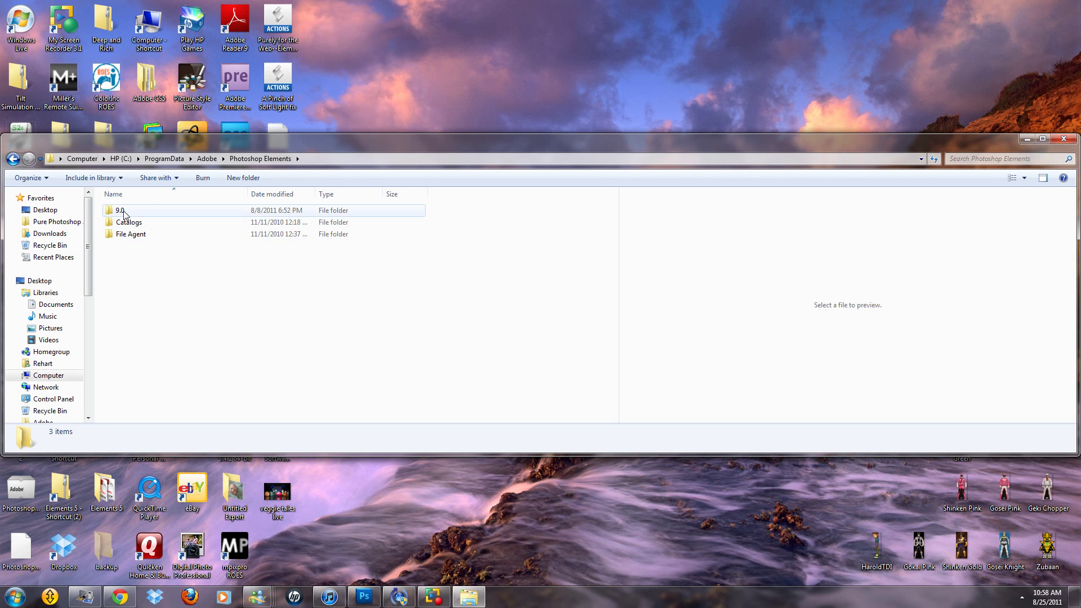
{"action": "left_click", "coordinate": [124, 214]}
{"action": "double_click", "coordinate": [124, 211]}
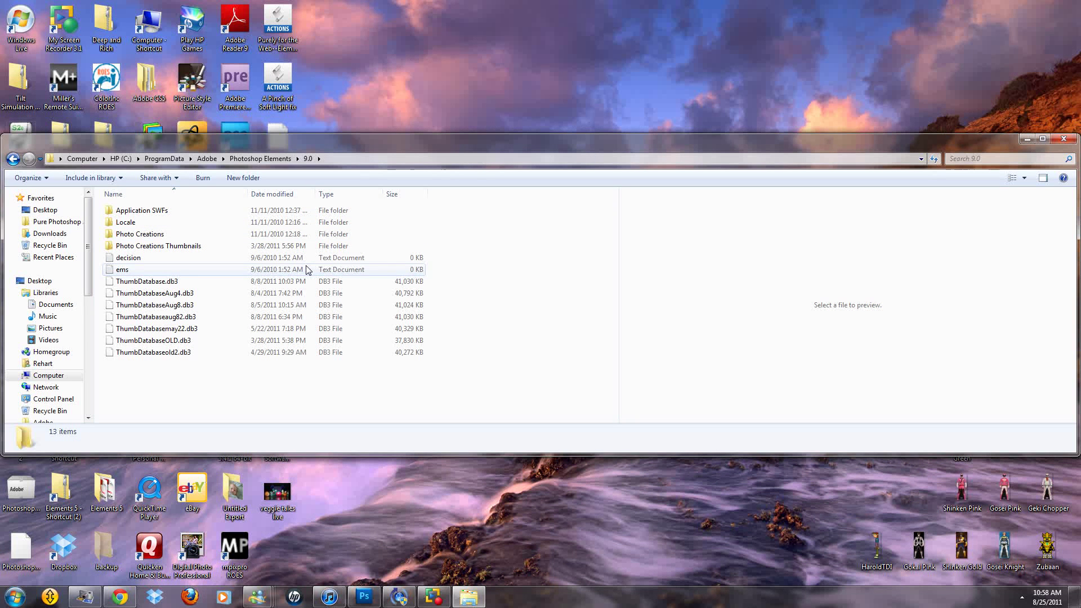
{"action": "double_click", "coordinate": [137, 236]}
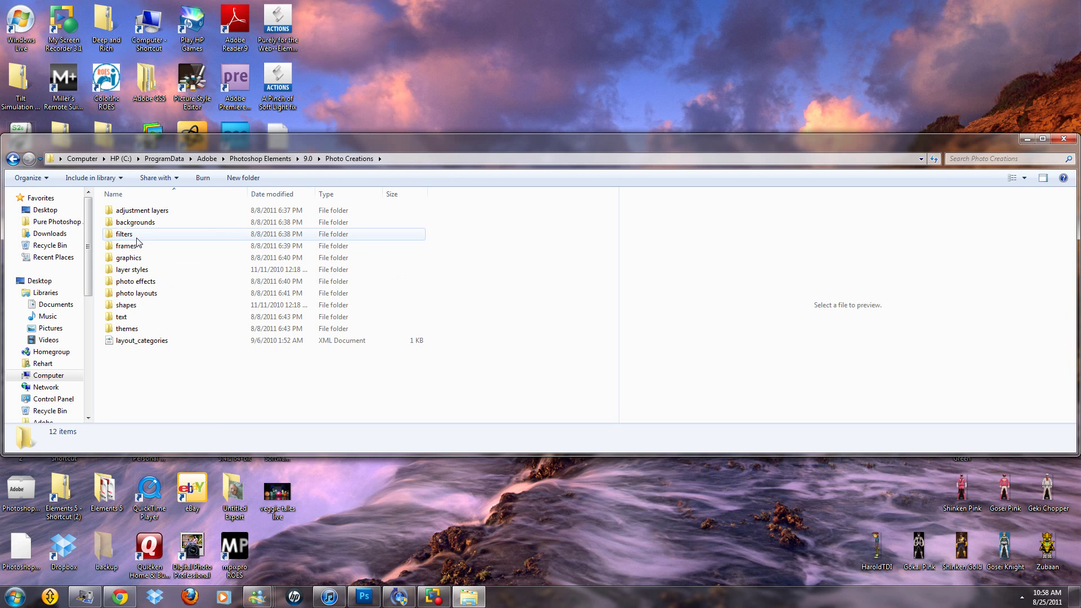
{"action": "double_click", "coordinate": [142, 283]}
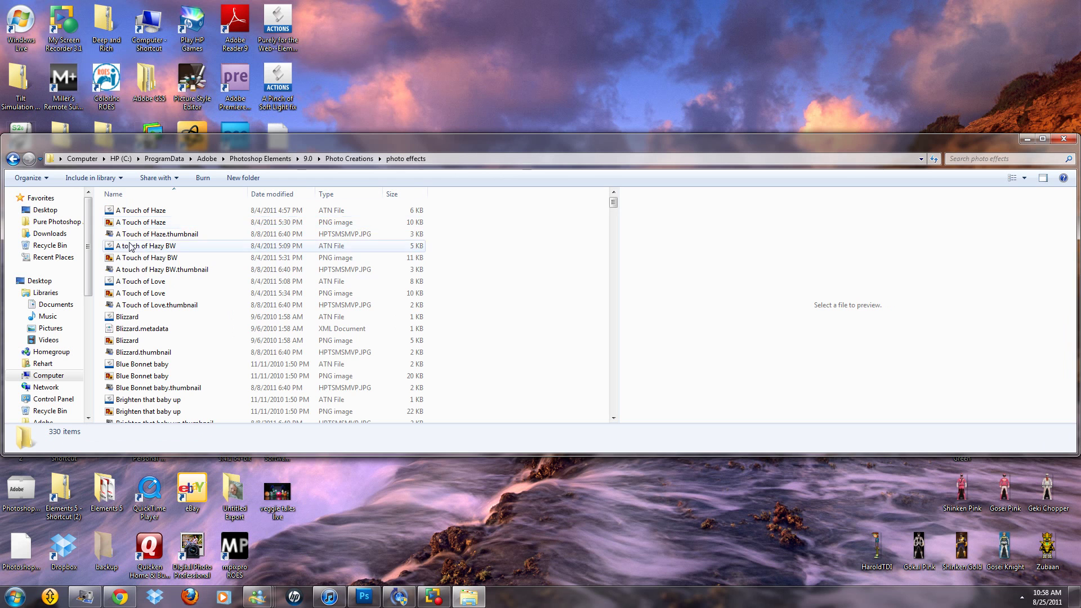
Step: Look through the photo effects list, then open a Computer window from the Start menu
{"action": "scroll", "coordinate": [190, 376], "scroll_direction": "down", "scroll_amount": 20}
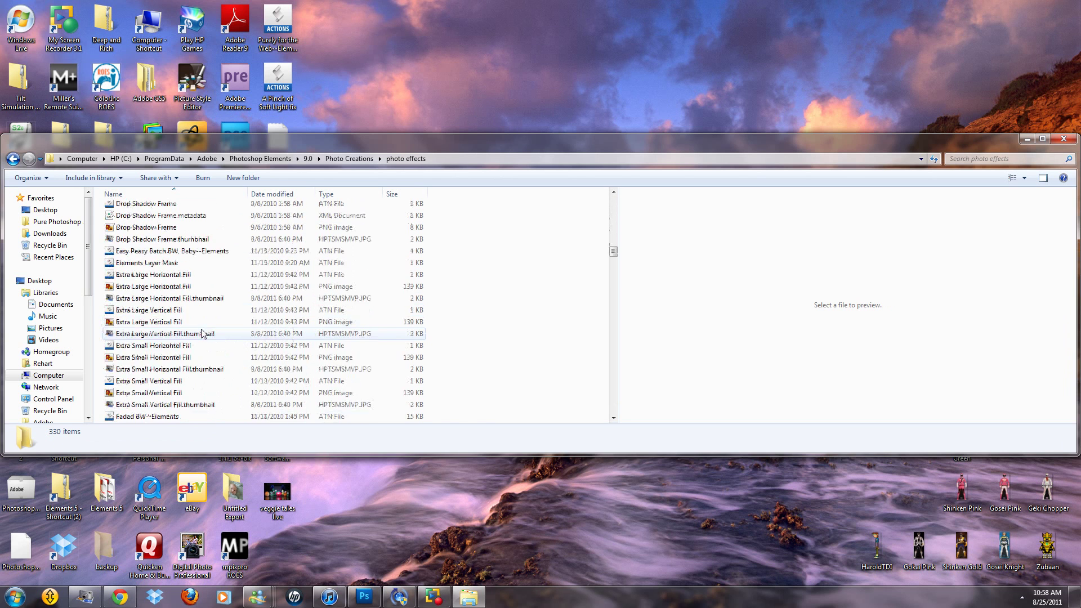
{"action": "scroll", "coordinate": [202, 334], "scroll_direction": "down", "scroll_amount": 2}
{"action": "scroll", "coordinate": [202, 336], "scroll_direction": "up", "scroll_amount": 1}
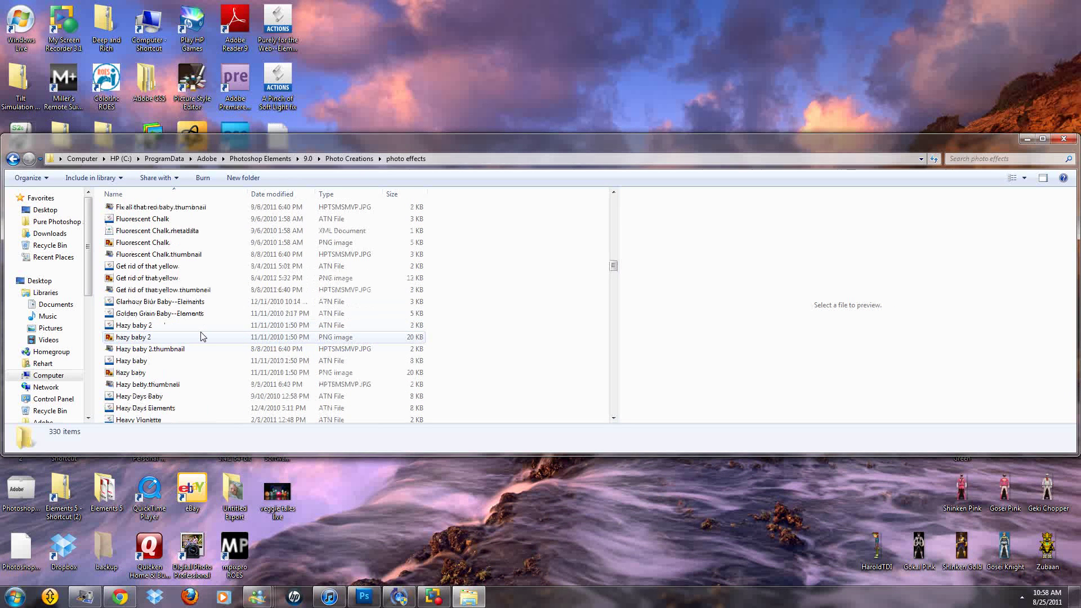
{"action": "scroll", "coordinate": [202, 336], "scroll_direction": "up", "scroll_amount": 4}
{"action": "scroll", "coordinate": [203, 336], "scroll_direction": "up", "scroll_amount": 6}
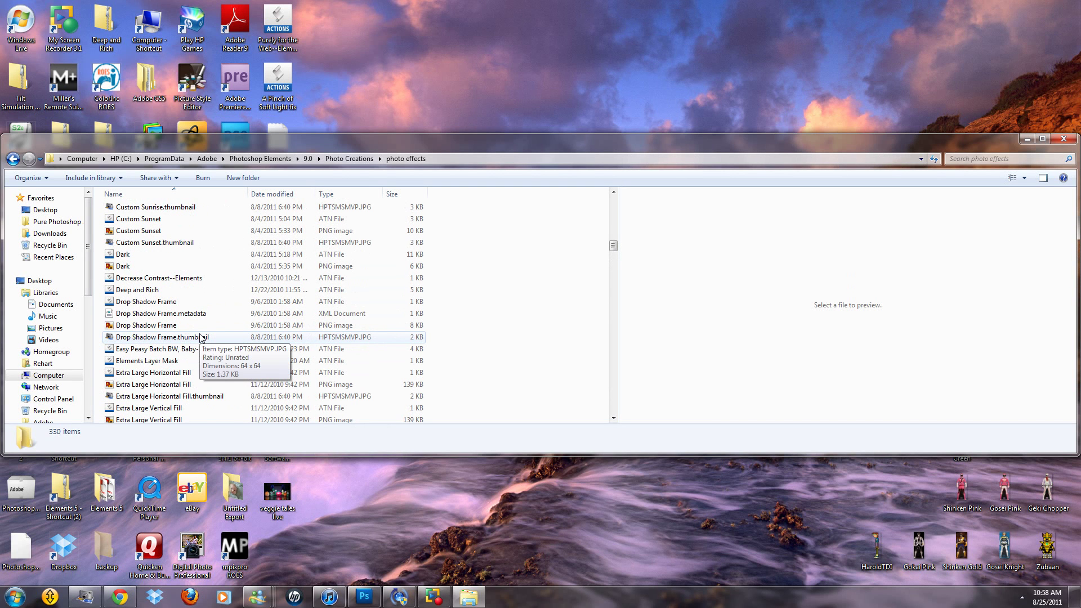
{"action": "scroll", "coordinate": [202, 337], "scroll_direction": "down", "scroll_amount": 10}
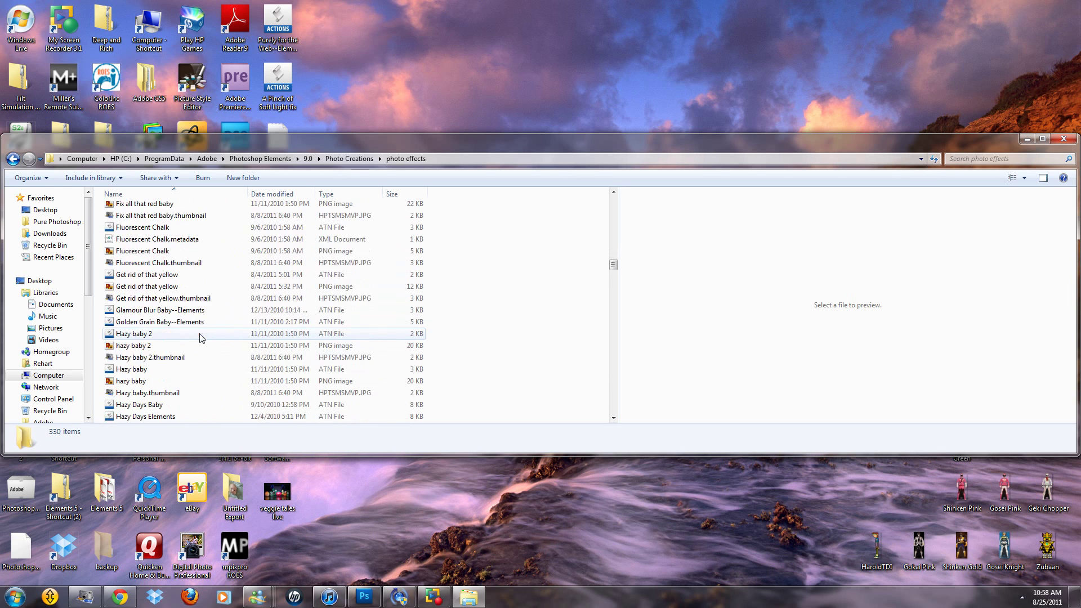
{"action": "scroll", "coordinate": [201, 337], "scroll_direction": "down", "scroll_amount": 10}
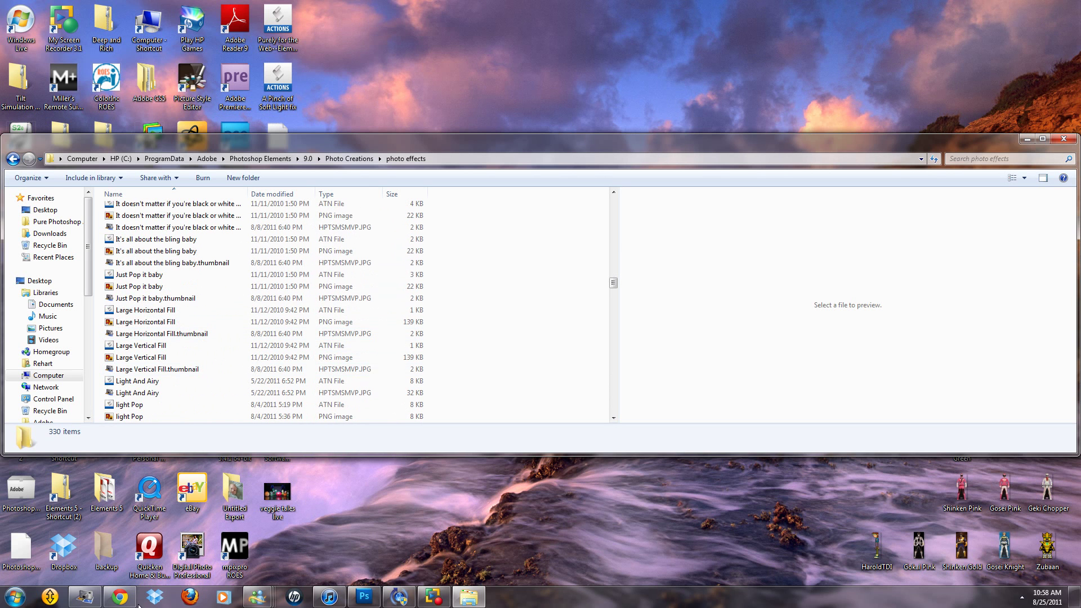
{"action": "left_click", "coordinate": [24, 601]}
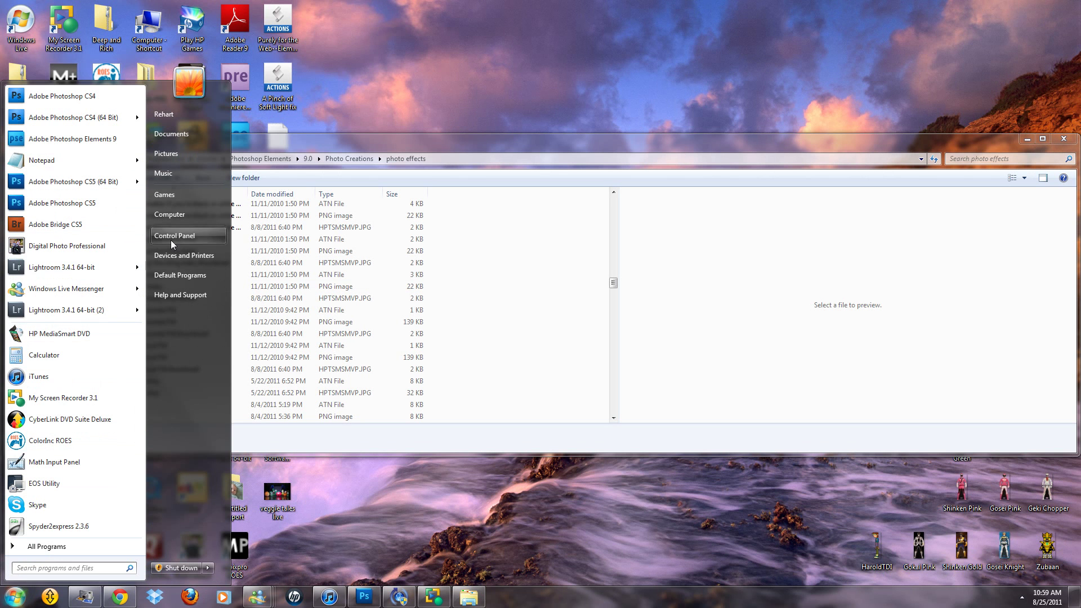
{"action": "left_click", "coordinate": [172, 214]}
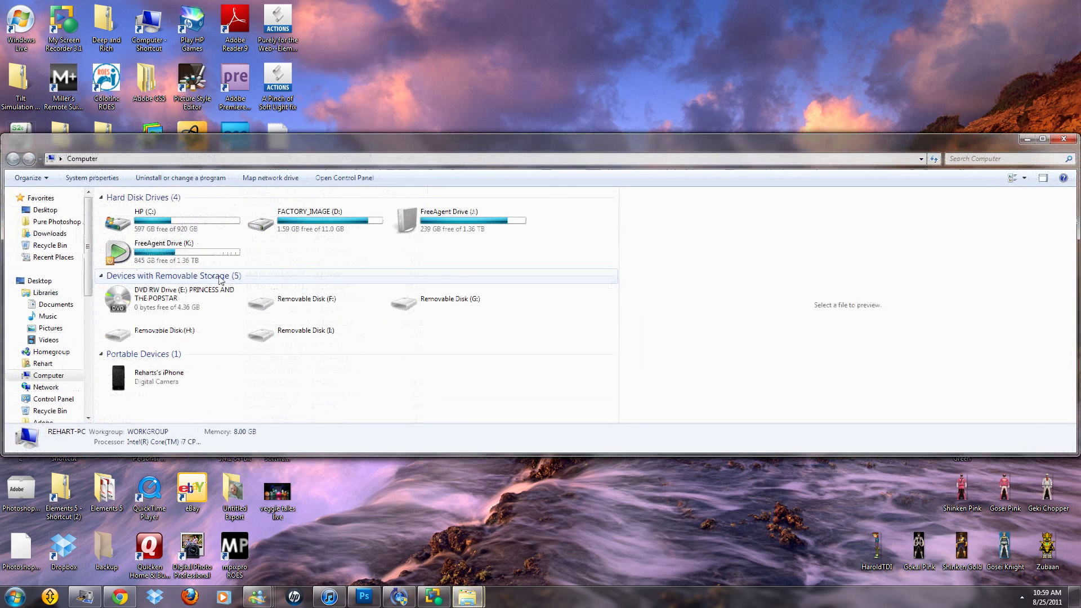
Step: Browse Documents > My Received Files > Pure Haze for Photoshop Elements > Actions and PNGS (42 files)
{"action": "double_click", "coordinate": [433, 226]}
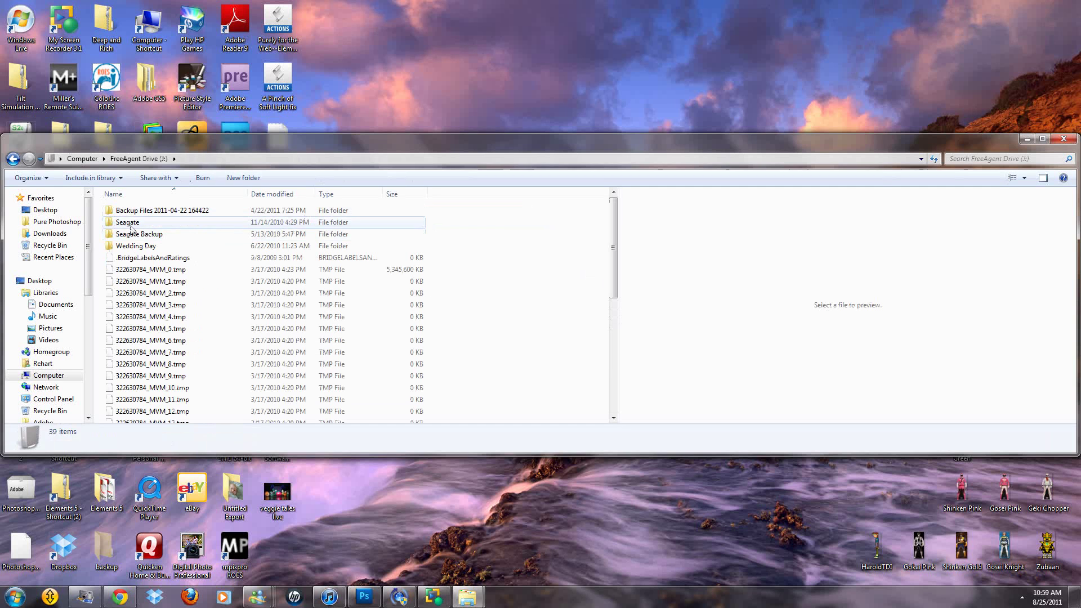
{"action": "double_click", "coordinate": [131, 228]}
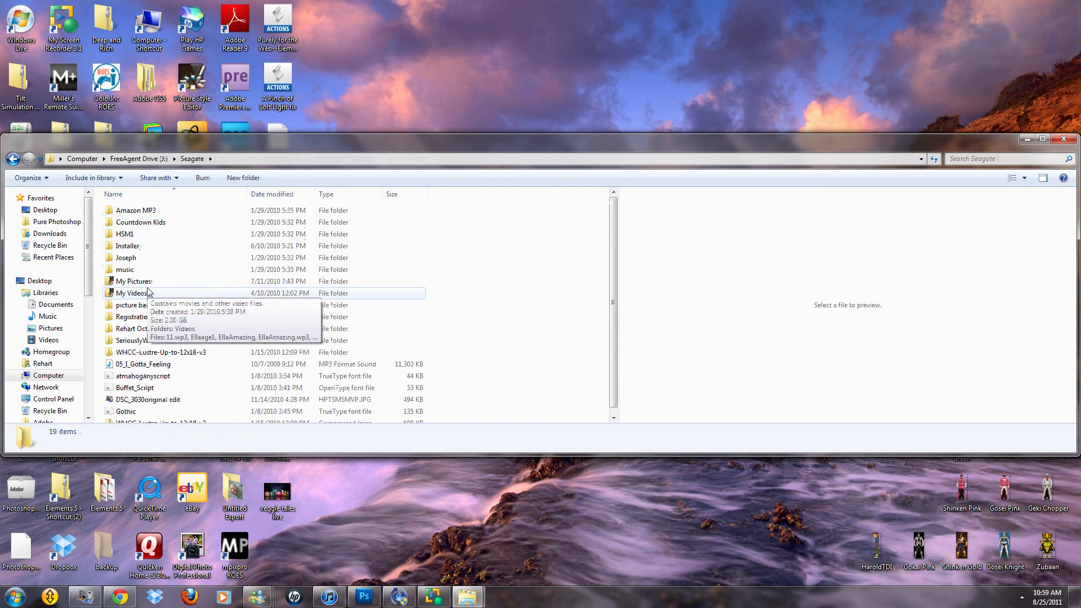
{"action": "left_click", "coordinate": [55, 307]}
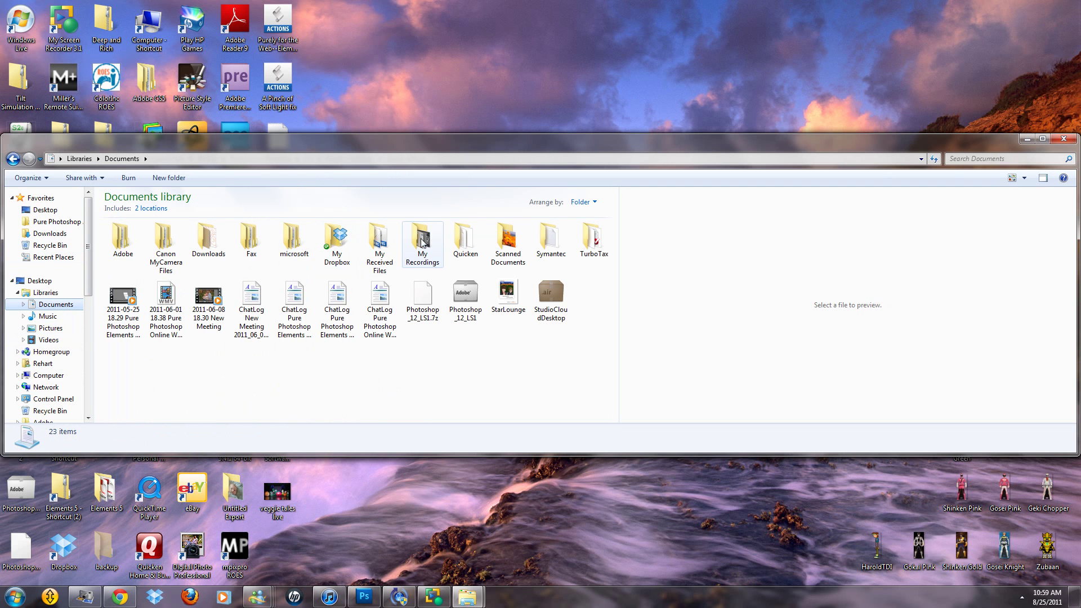
{"action": "double_click", "coordinate": [380, 241]}
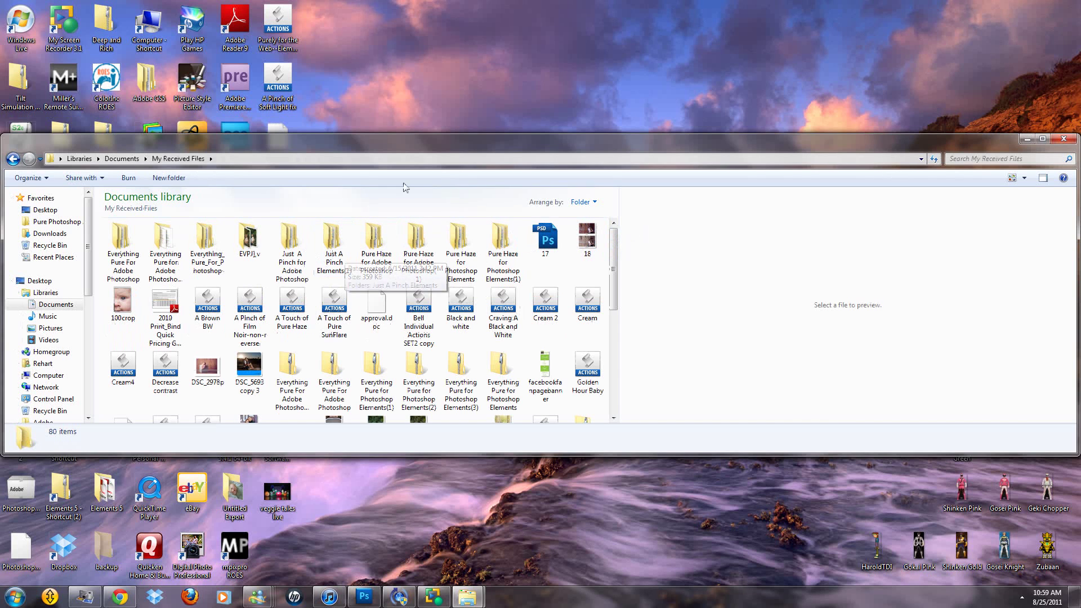
{"action": "left_click_drag", "start_coordinate": [430, 134], "coordinate": [431, 2]}
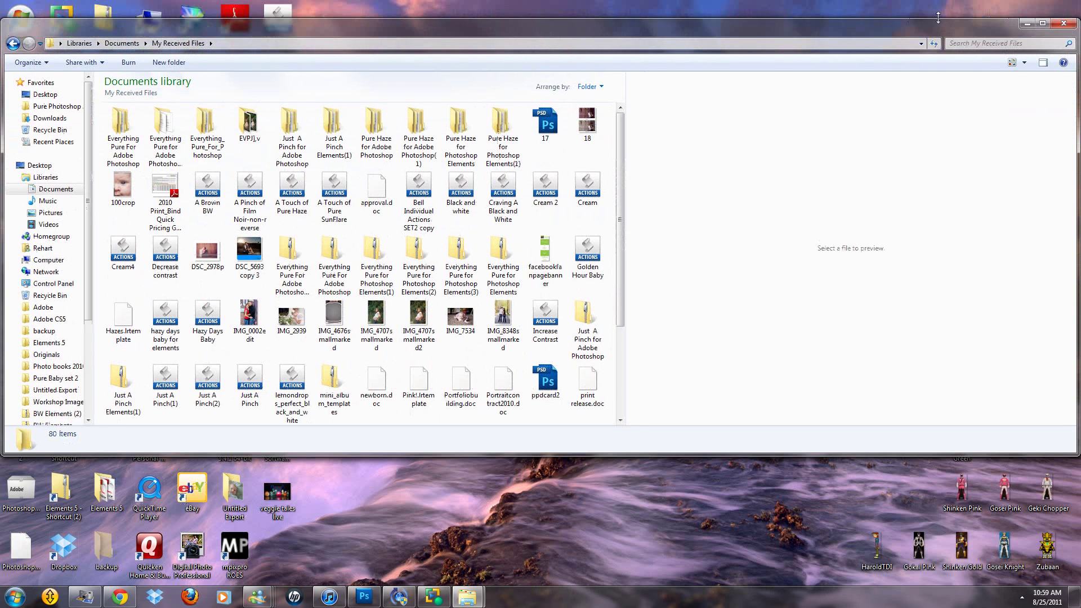
{"action": "left_click_drag", "start_coordinate": [943, 5], "coordinate": [943, 37]}
{"action": "double_click", "coordinate": [461, 144]}
{"action": "double_click", "coordinate": [121, 138]}
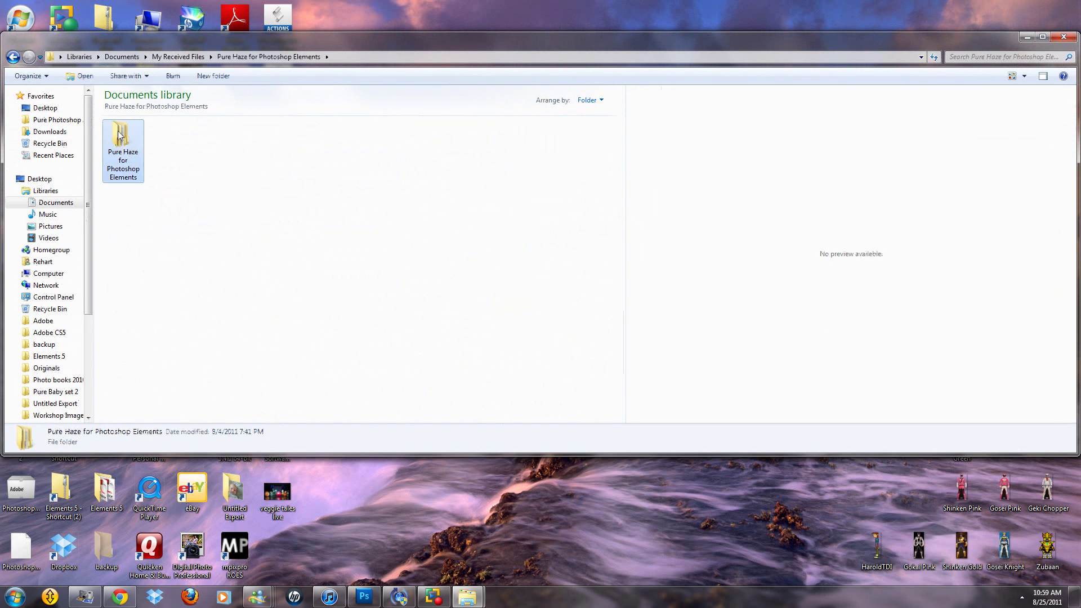
{"action": "double_click", "coordinate": [121, 137]}
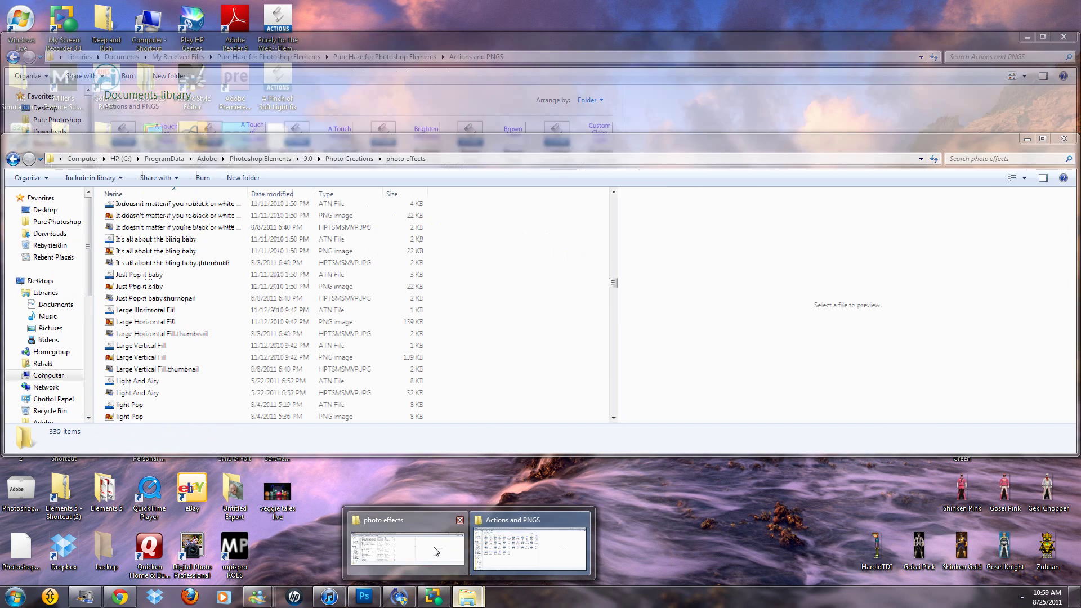
Step: Place the photo effects window lower and select all 42 files from A Touch of Haze to Yellow Haze
{"action": "left_click", "coordinate": [434, 549]}
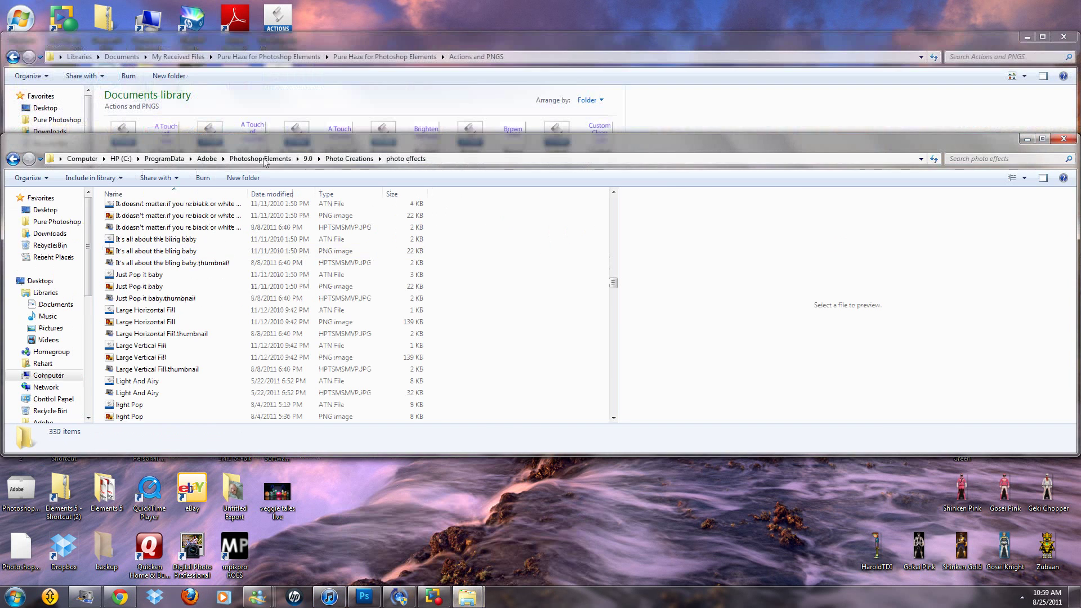
{"action": "left_click_drag", "start_coordinate": [268, 159], "coordinate": [269, 365]}
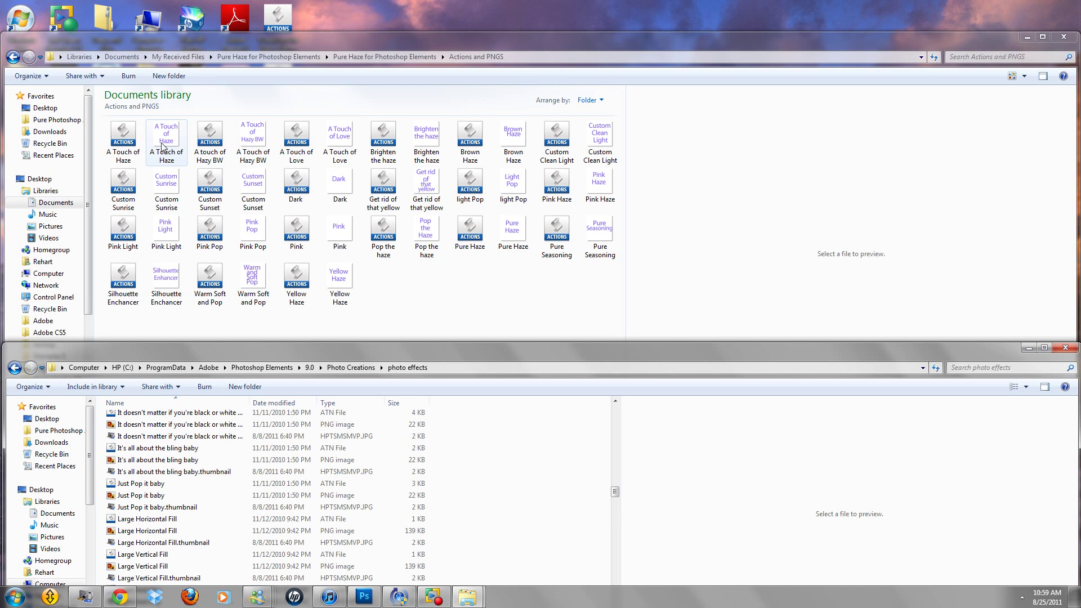
{"action": "left_click", "coordinate": [129, 134]}
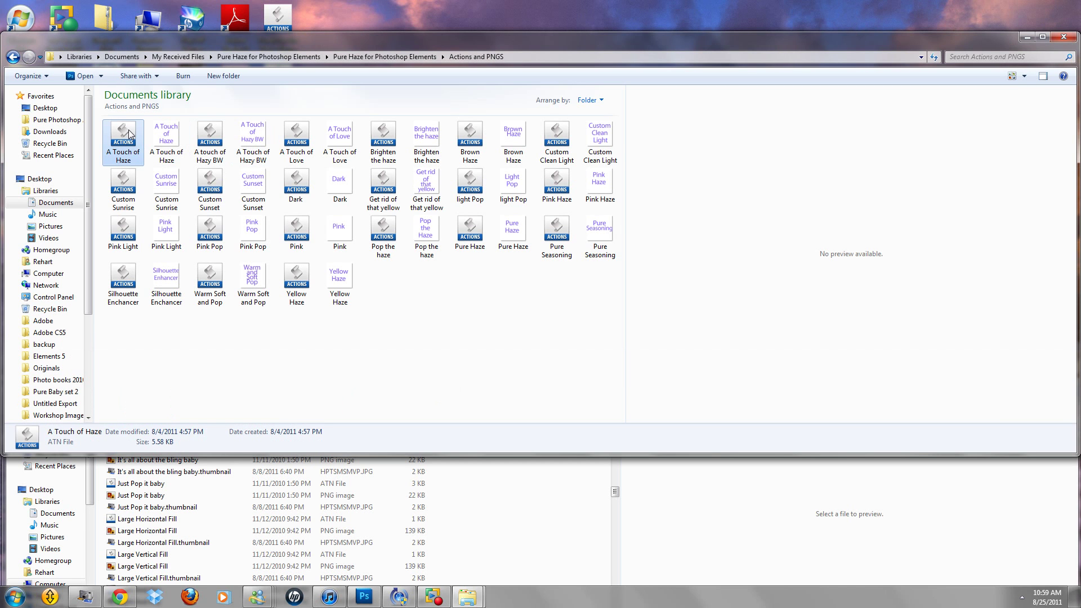
{"action": "left_click", "coordinate": [345, 283], "text": "shift"}
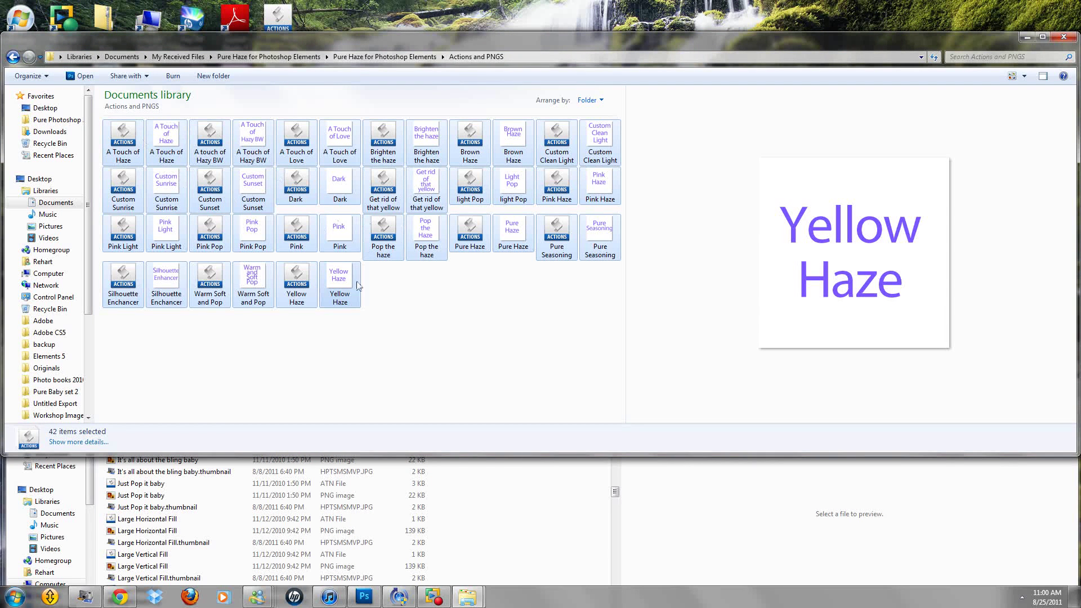
Step: Ctrl-drag the 42 Pure Haze files into photo effects, choosing Copy and Replace for all 41 conflicts
{"action": "left_click_drag", "start_coordinate": [357, 285], "coordinate": [497, 543]}
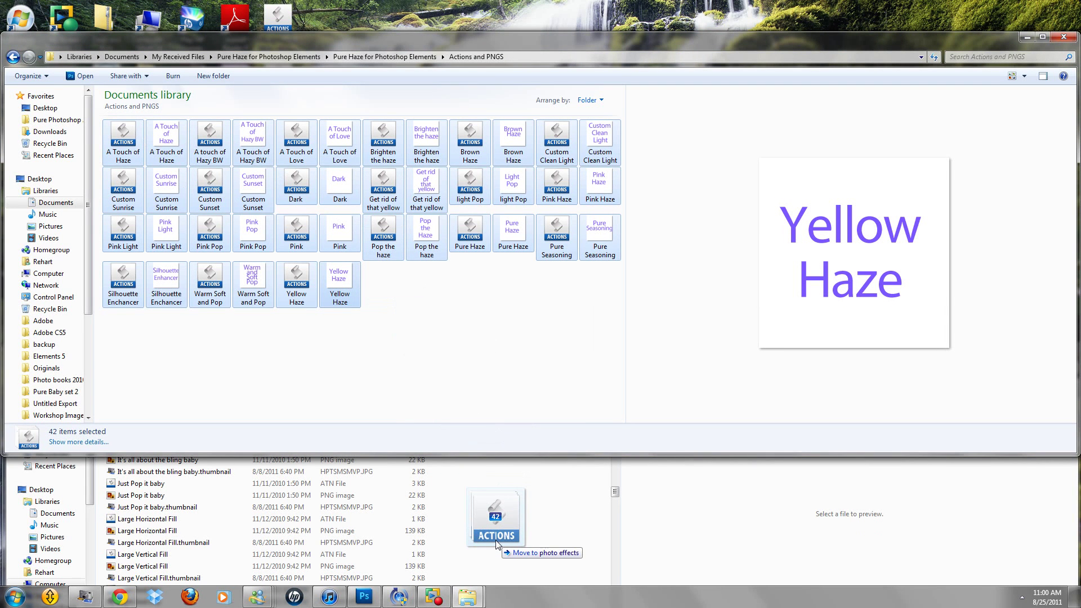
{"action": "left_click_drag", "start_coordinate": [497, 544], "coordinate": [497, 544]}
{"action": "key", "text": "ctrl"}
{"action": "left_click_drag", "start_coordinate": [496, 542], "coordinate": [497, 543]}
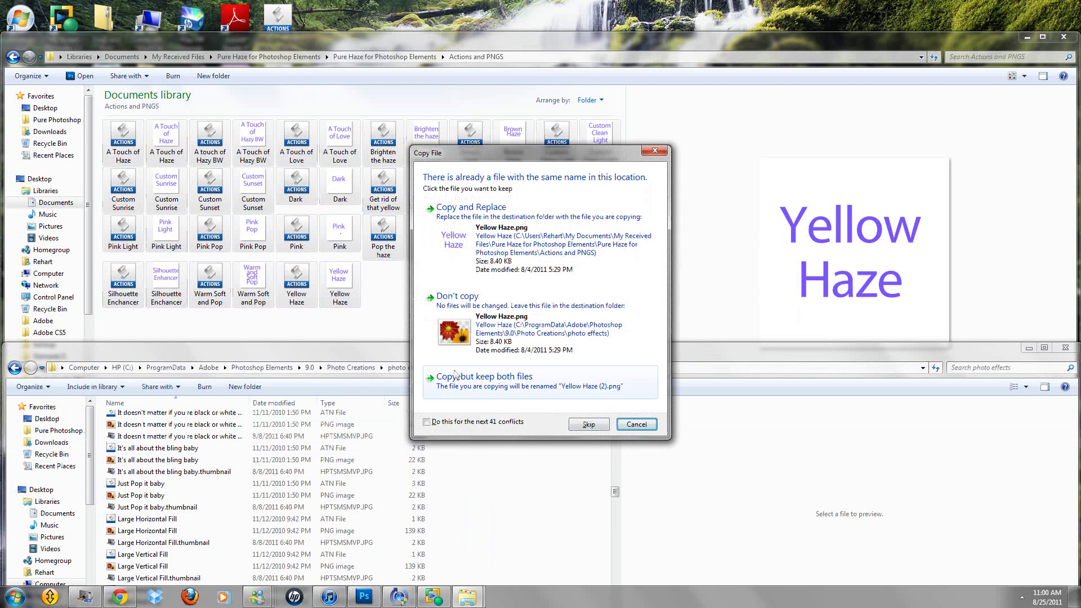
{"action": "left_click", "coordinate": [427, 422]}
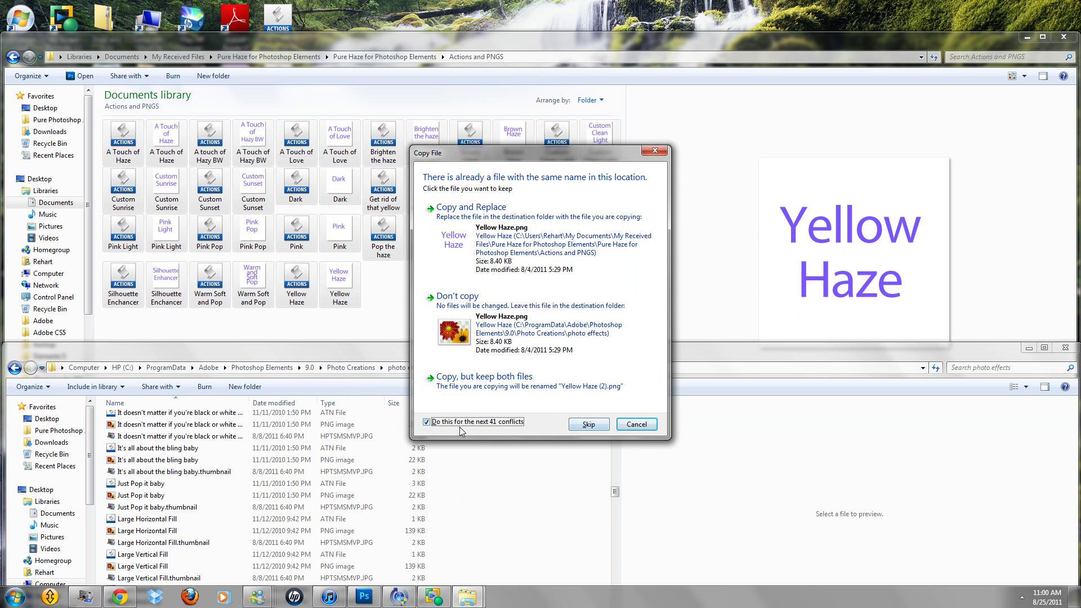
{"action": "left_click", "coordinate": [480, 215]}
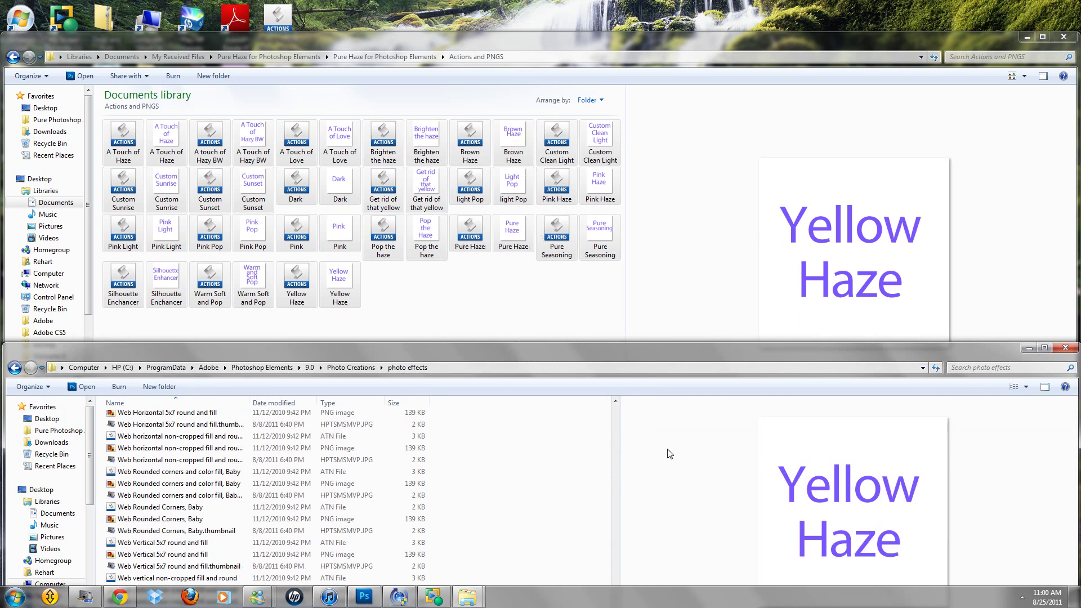
{"action": "left_click_drag", "start_coordinate": [500, 352], "coordinate": [452, 105]}
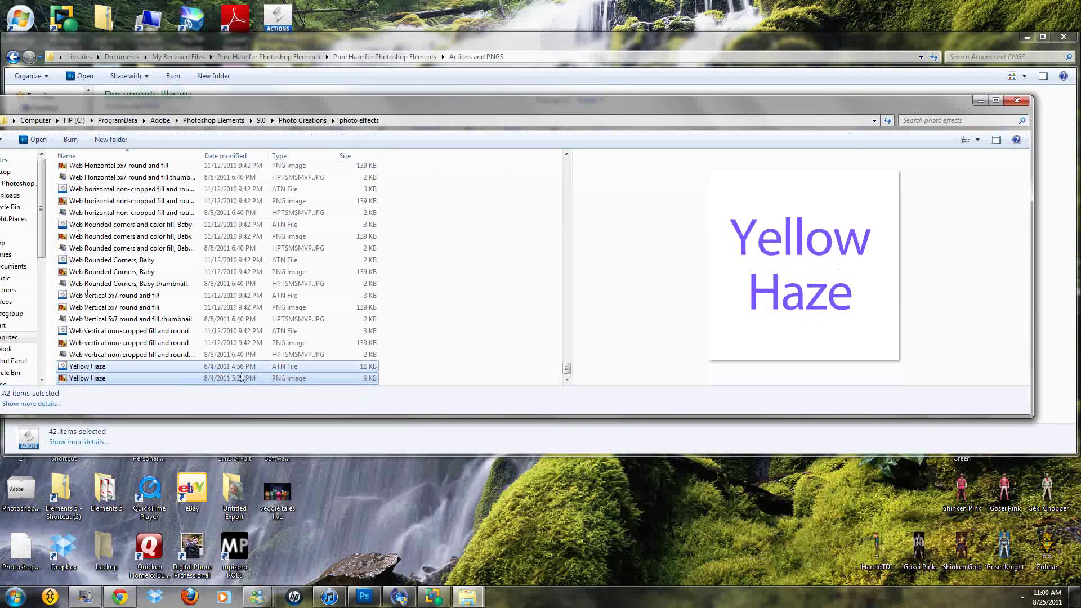
{"action": "left_click", "coordinate": [496, 303]}
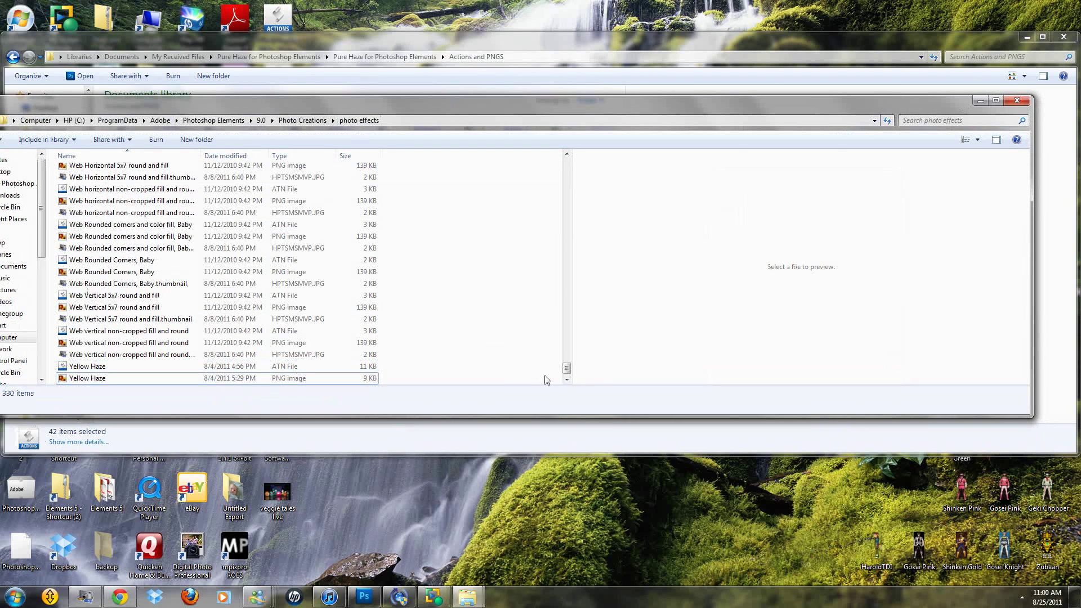
Step: Rename ThumbDatabase.db3 in the Elements 9.0 folder to ThumbDatabaseAug25.db3
{"action": "scroll", "coordinate": [567, 371], "scroll_direction": "up", "scroll_amount": 2}
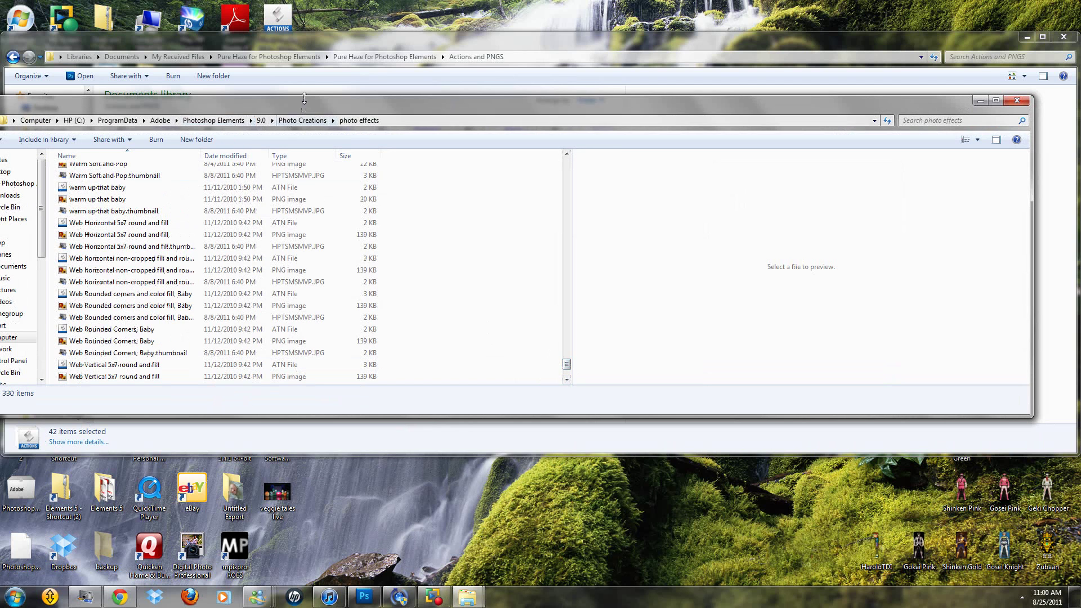
{"action": "left_click_drag", "start_coordinate": [315, 107], "coordinate": [451, 100]}
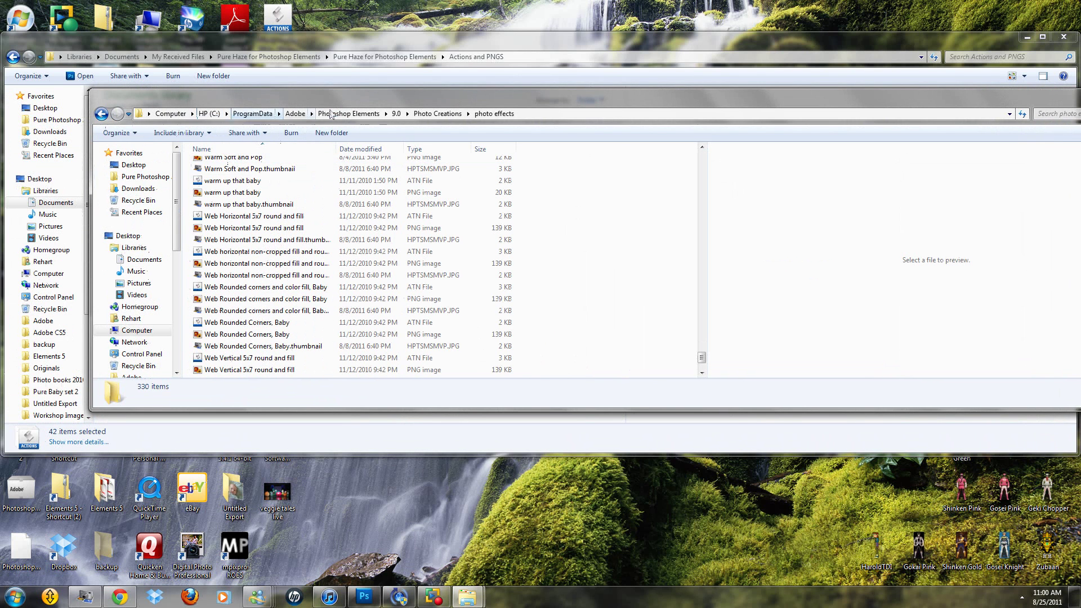
{"action": "left_click", "coordinate": [397, 114]}
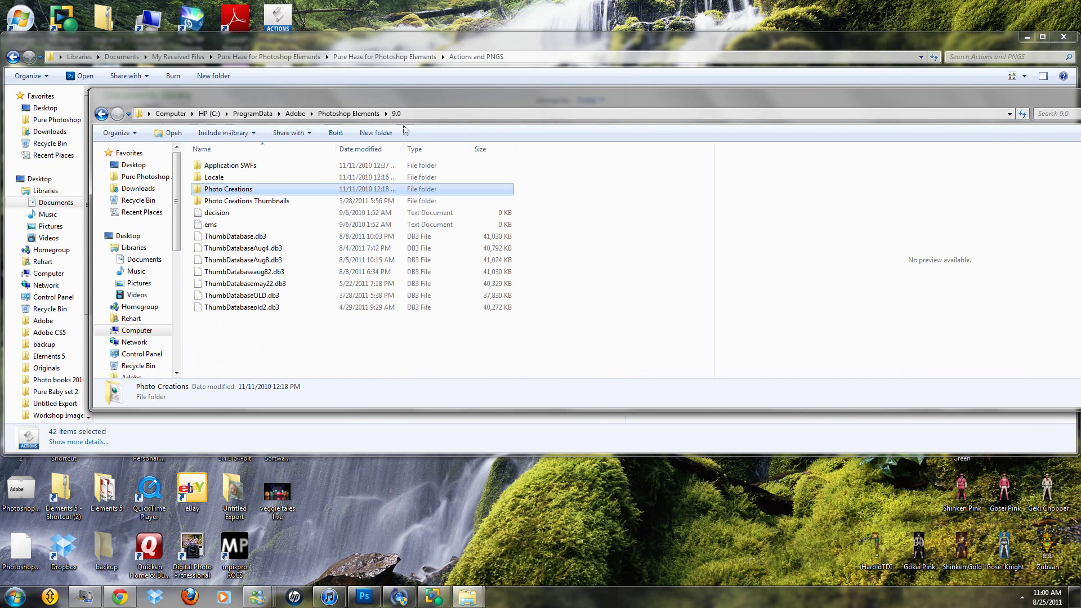
{"action": "left_click", "coordinate": [241, 237]}
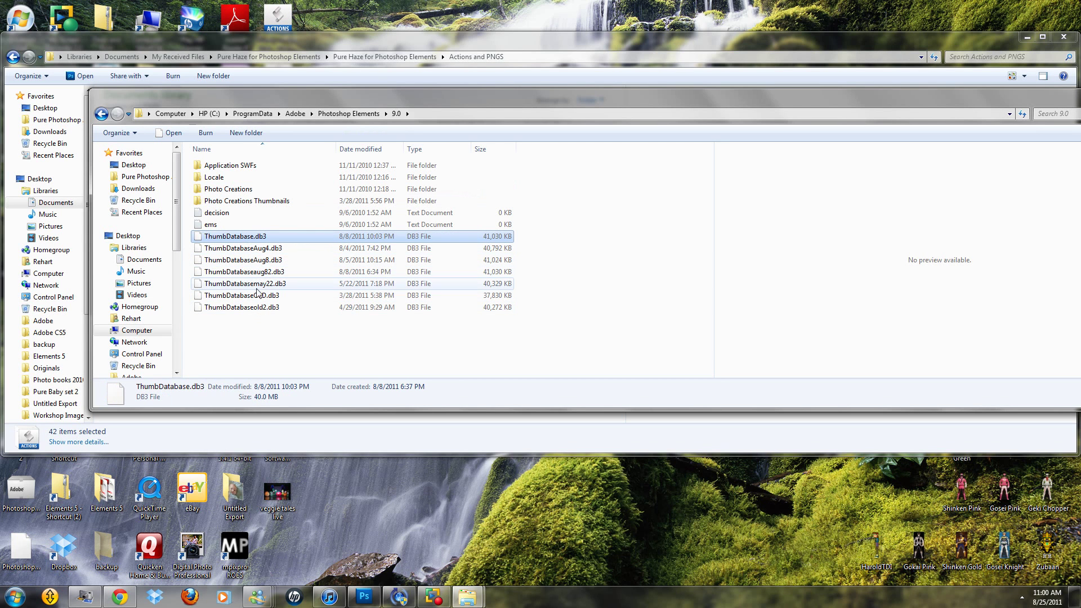
{"action": "left_click", "coordinate": [254, 238]}
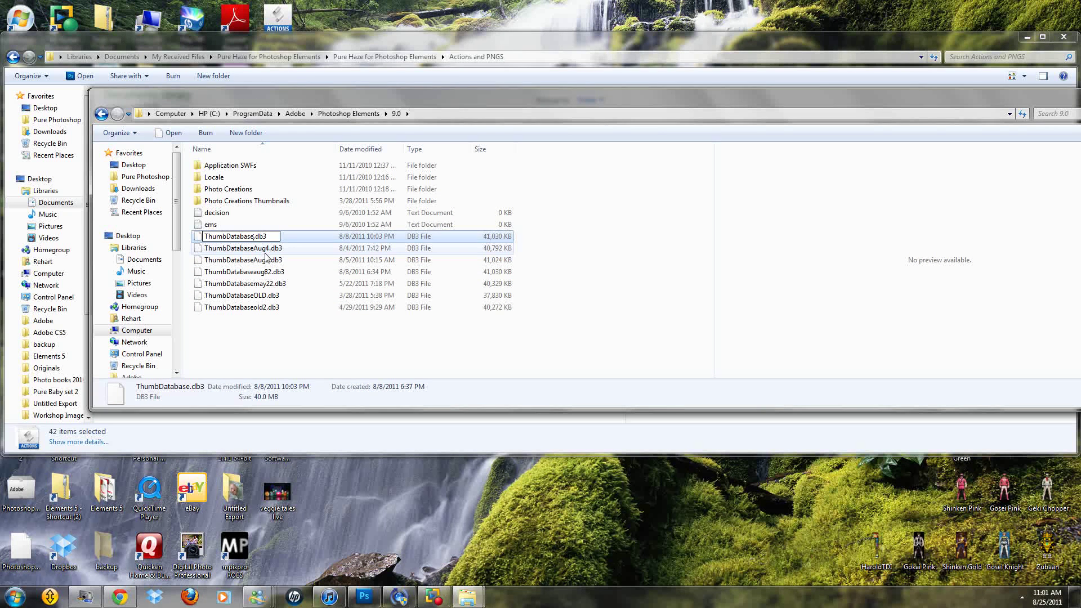
{"action": "type", "text": "Aug25"}
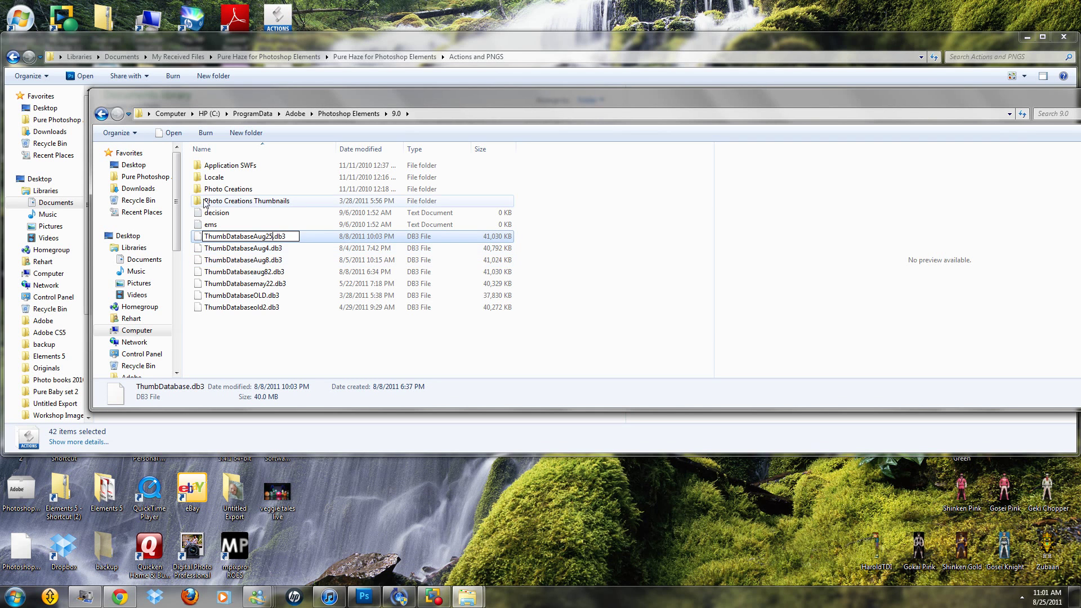
{"action": "left_click", "coordinate": [324, 321]}
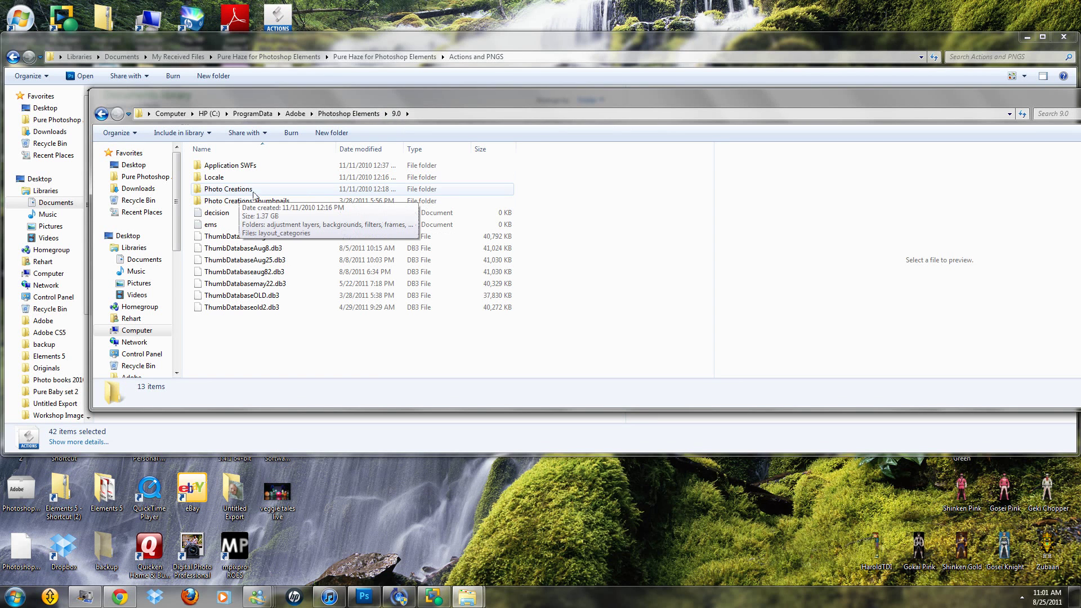
Step: Check the copied files in Photo Creations > photo effects, then return to the 9.0 folder
{"action": "double_click", "coordinate": [219, 194]}
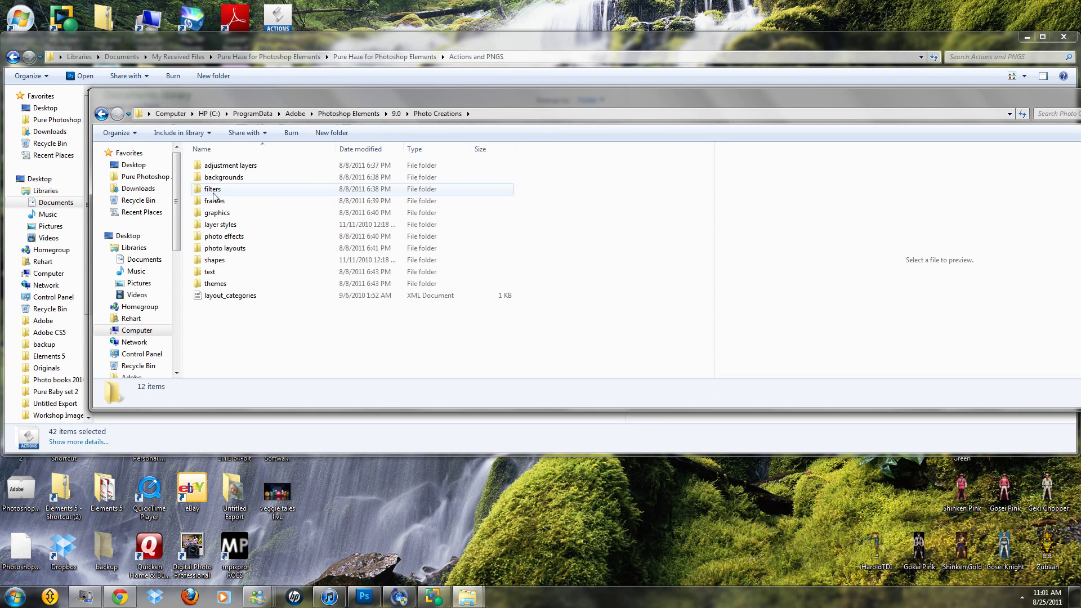
{"action": "double_click", "coordinate": [224, 237]}
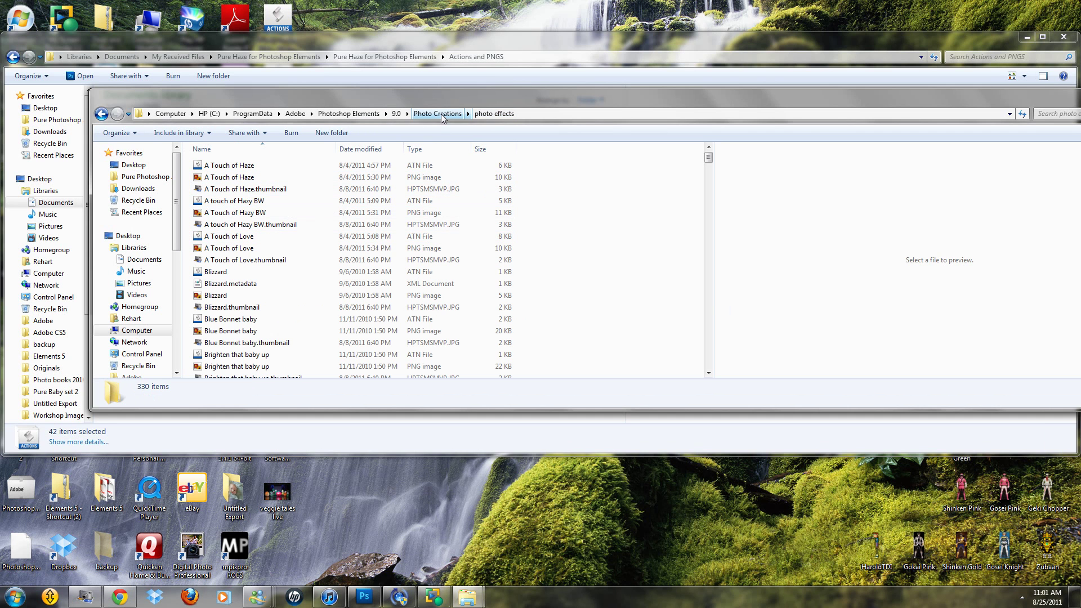
{"action": "left_click", "coordinate": [396, 114]}
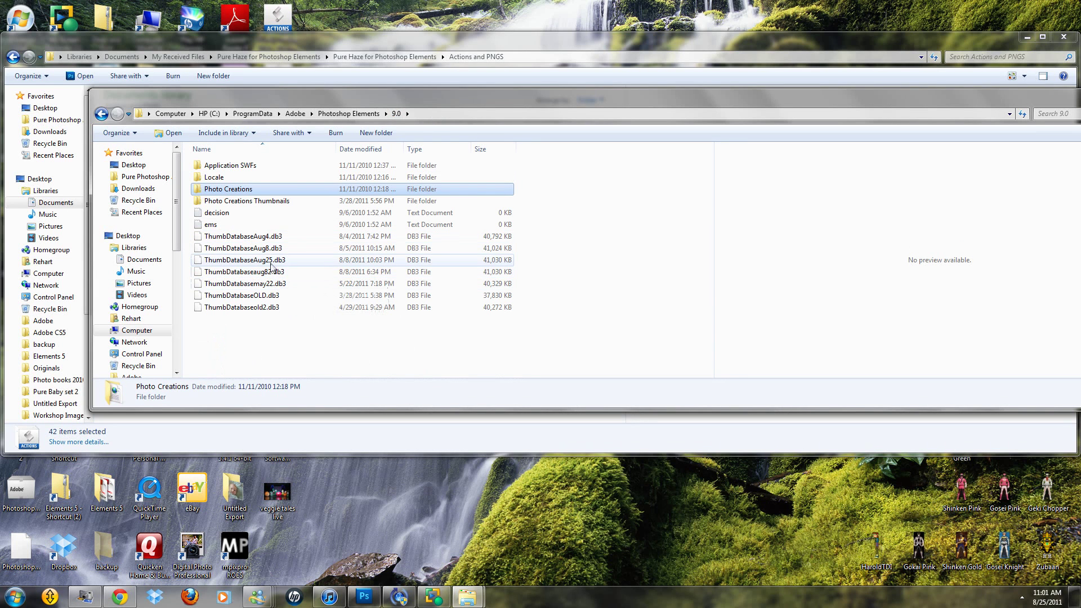
Step: In Locale > en_us, rename MediaDatabase.db3 to MediaDatabaseAug25.db3, dismissing the can't-open warning
{"action": "left_click", "coordinate": [219, 178]}
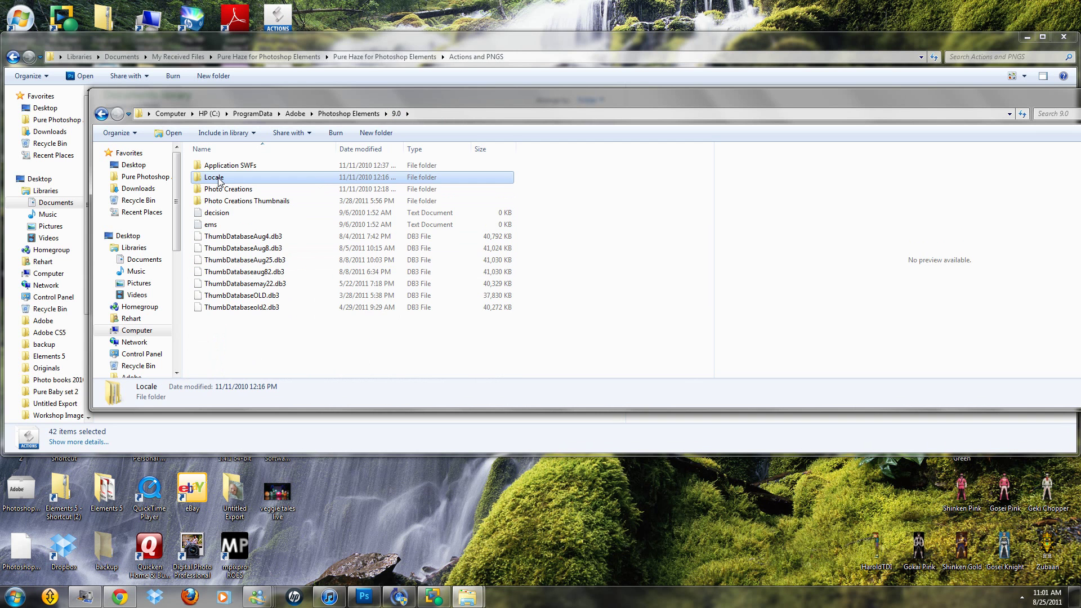
{"action": "double_click", "coordinate": [219, 179]}
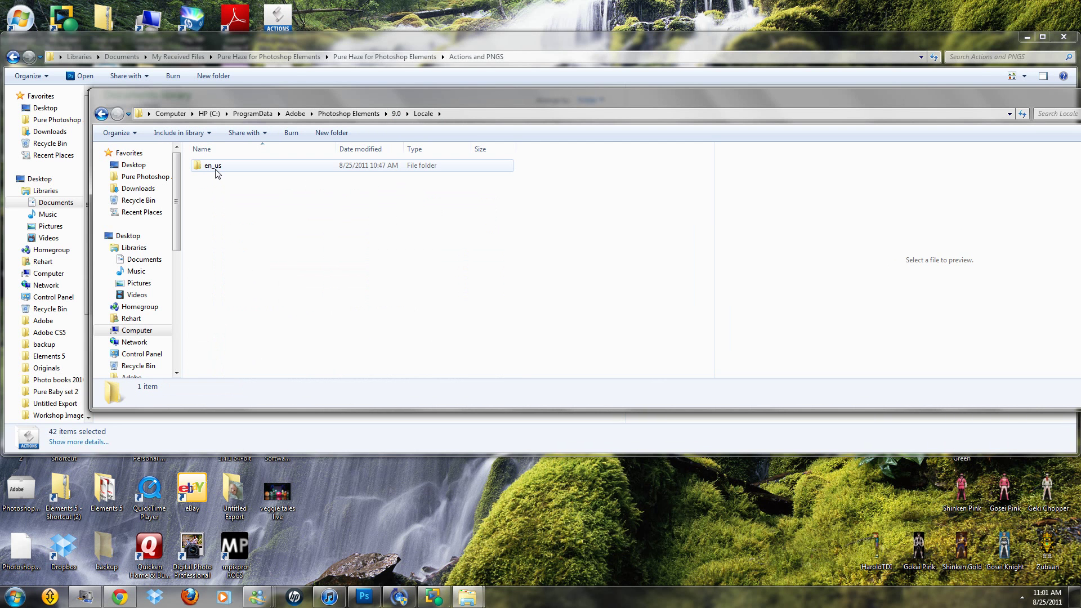
{"action": "double_click", "coordinate": [216, 166]}
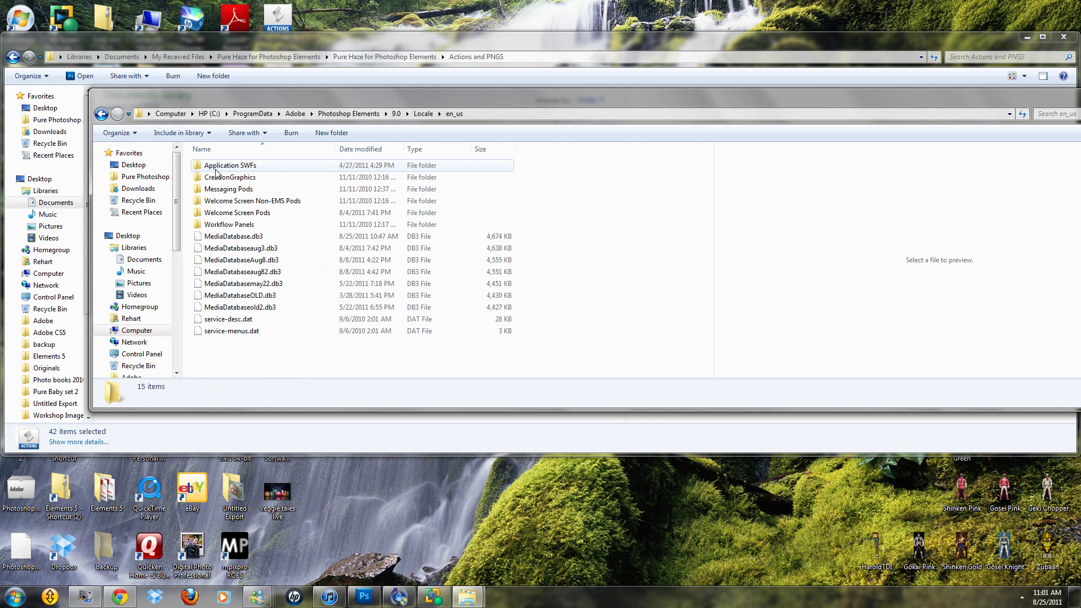
{"action": "left_click", "coordinate": [248, 238]}
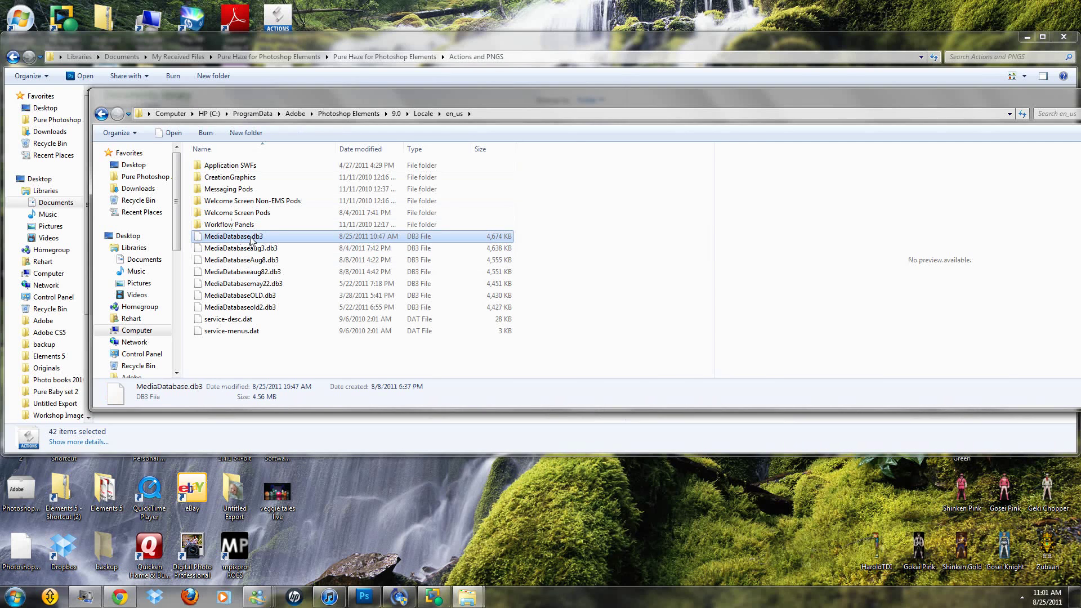
{"action": "double_click", "coordinate": [251, 239]}
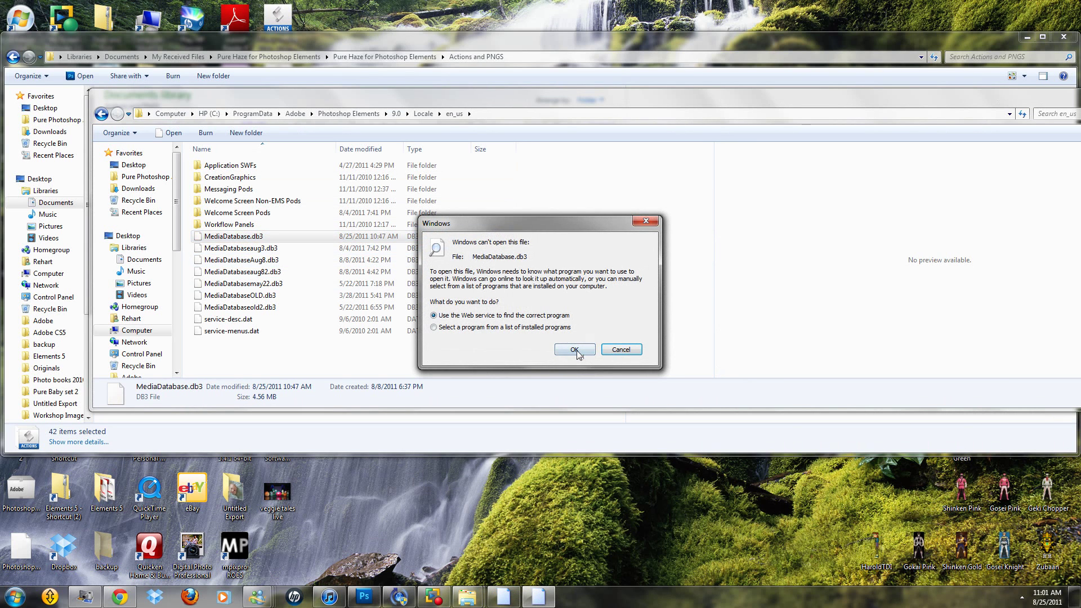
{"action": "left_click", "coordinate": [647, 221]}
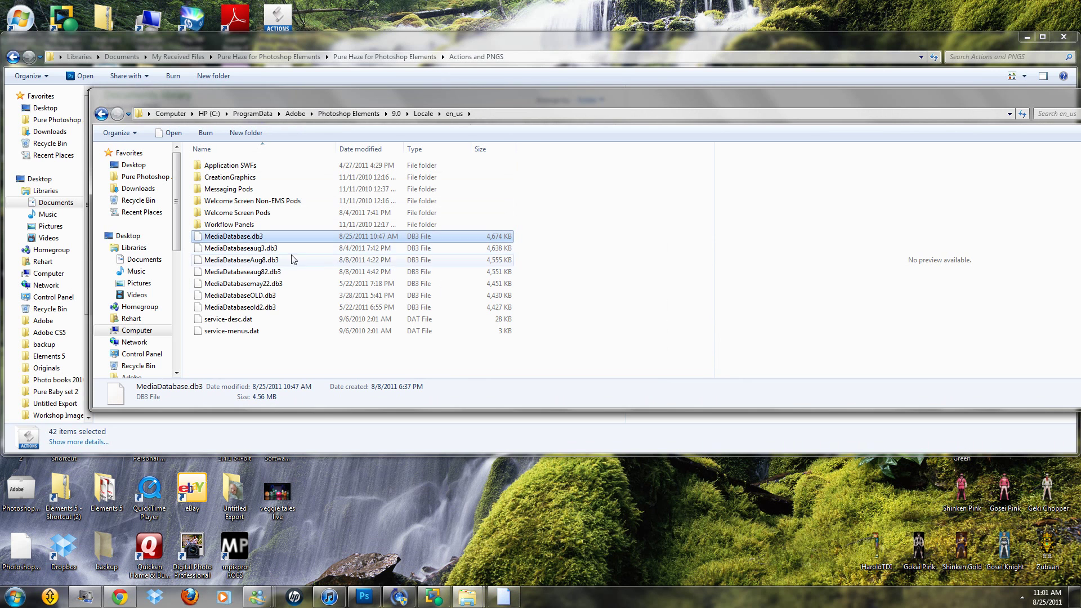
{"action": "right_click", "coordinate": [250, 242]}
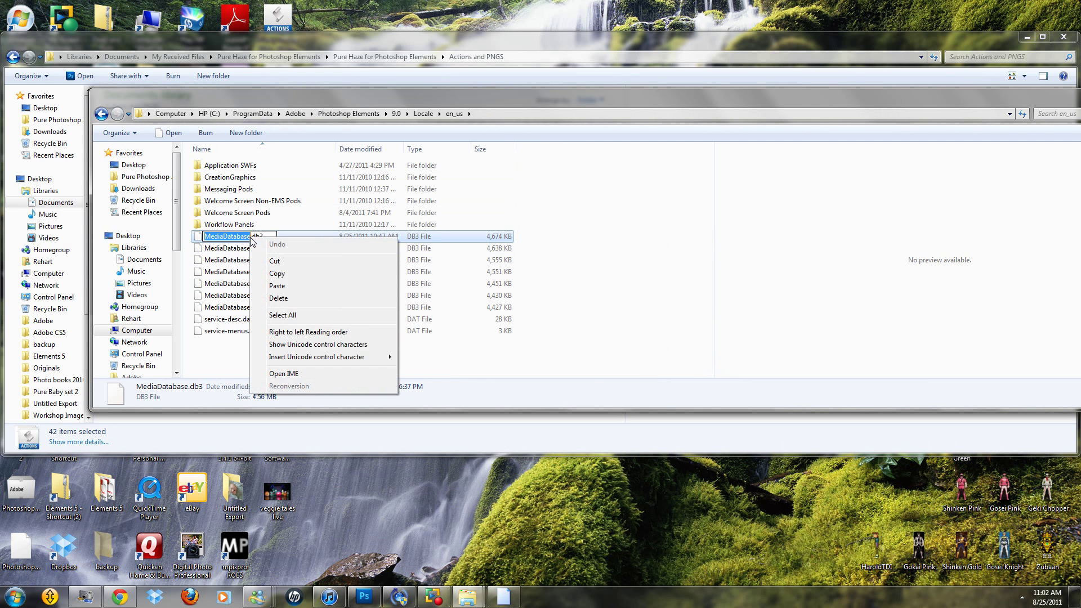
{"action": "key", "text": "m"}
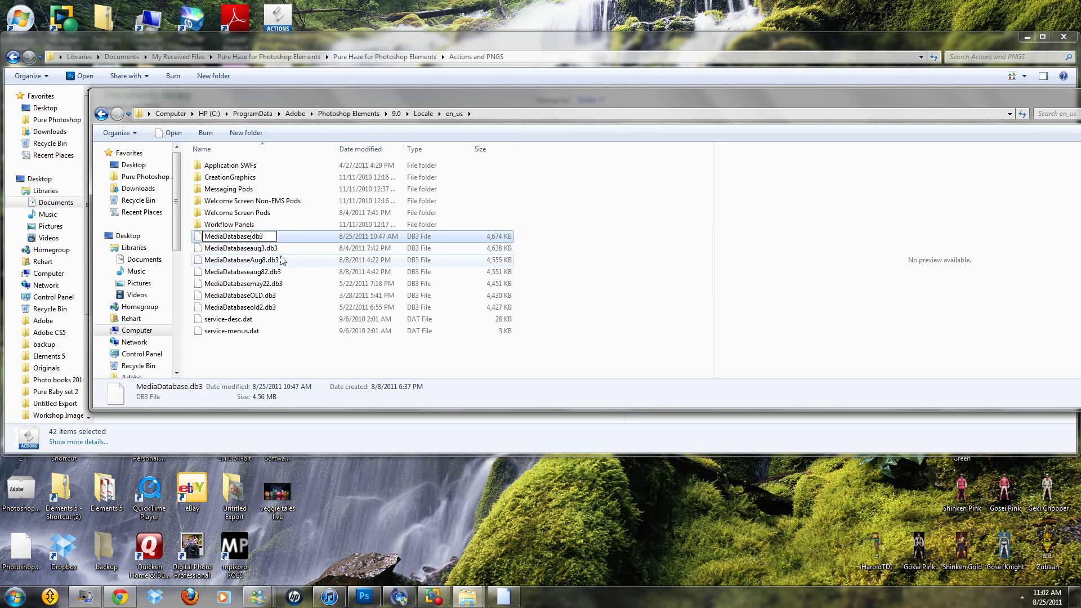
{"action": "type", "text": "Aug25"}
{"action": "left_click", "coordinate": [576, 300]}
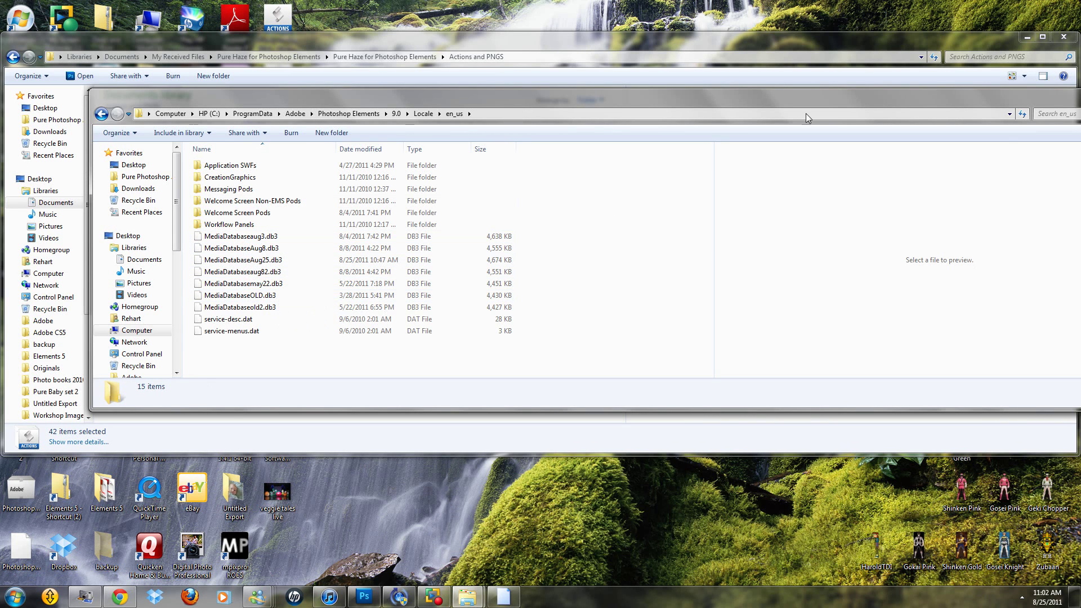
Step: Launch Adobe Photoshop Elements 9 from the Start menu program list
{"action": "left_click", "coordinate": [25, 598]}
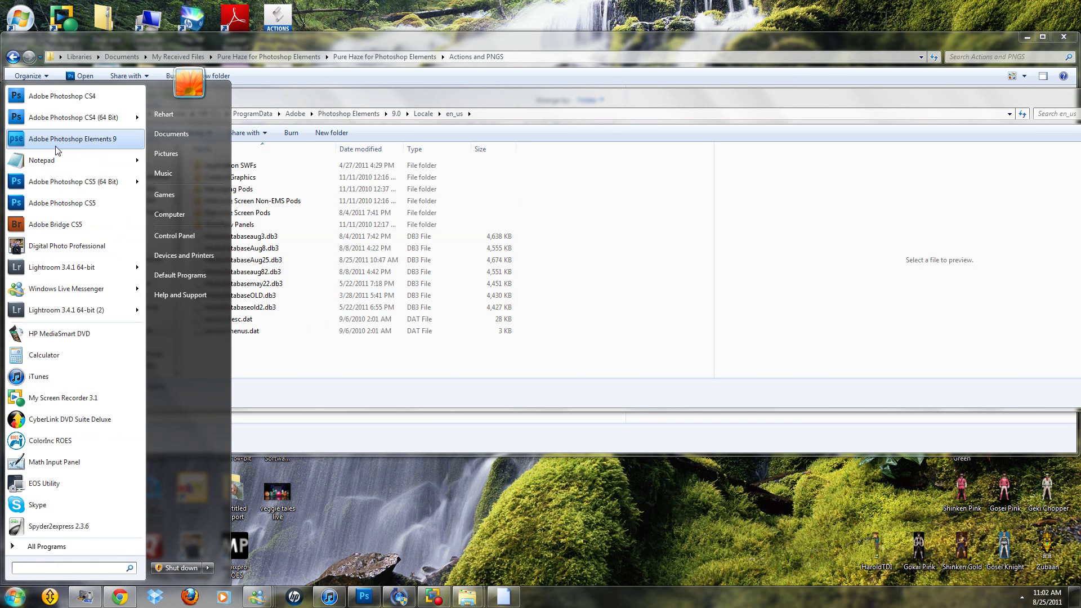
{"action": "left_click", "coordinate": [42, 160]}
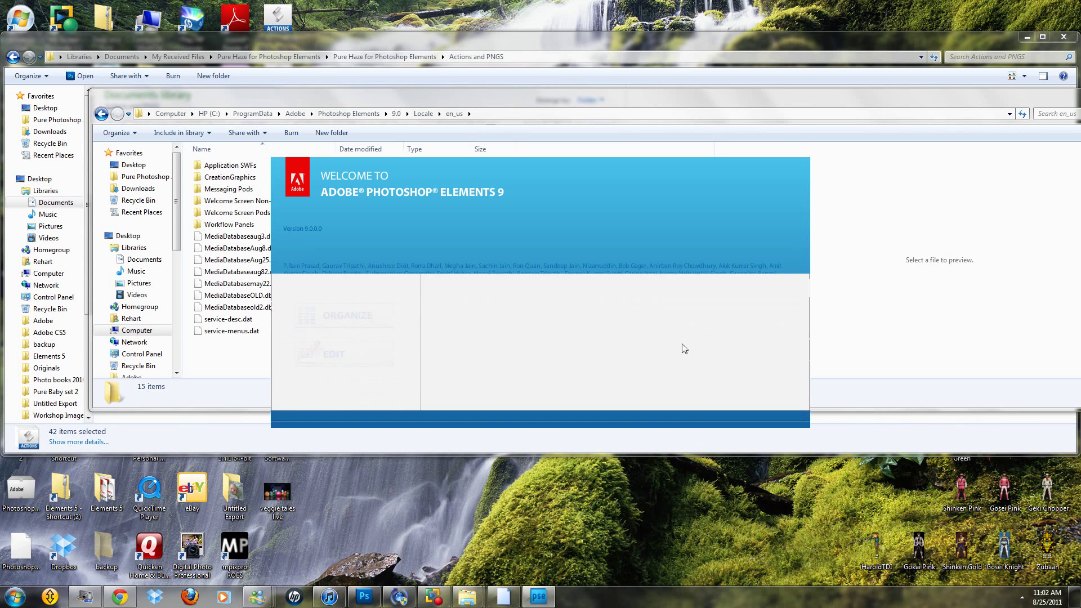
Step: Choose EDIT on the Elements 9 welcome screen to start the photo editor
{"action": "left_click", "coordinate": [325, 269]}
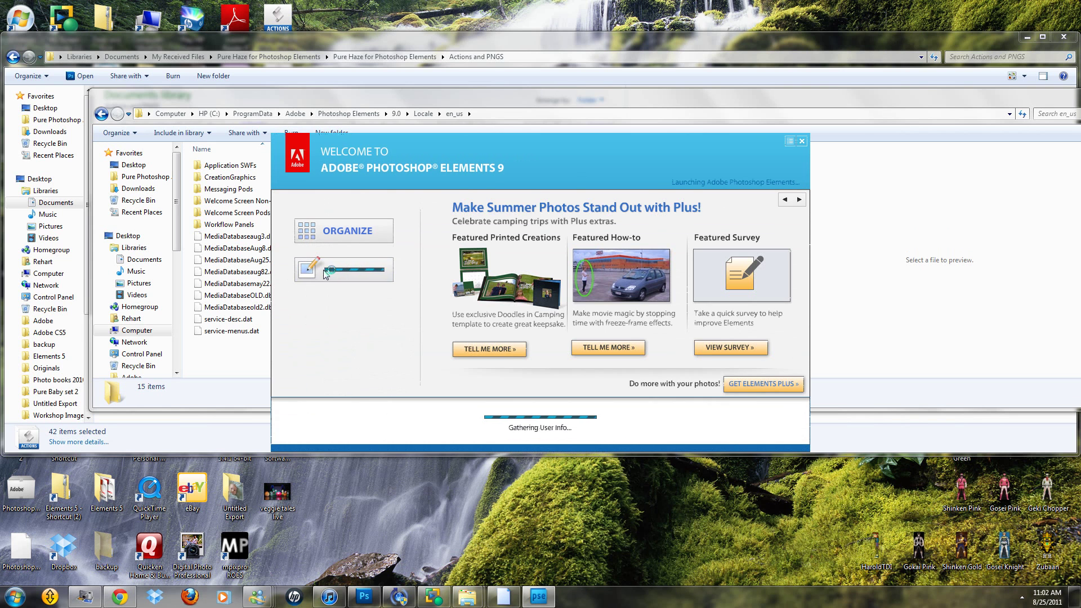